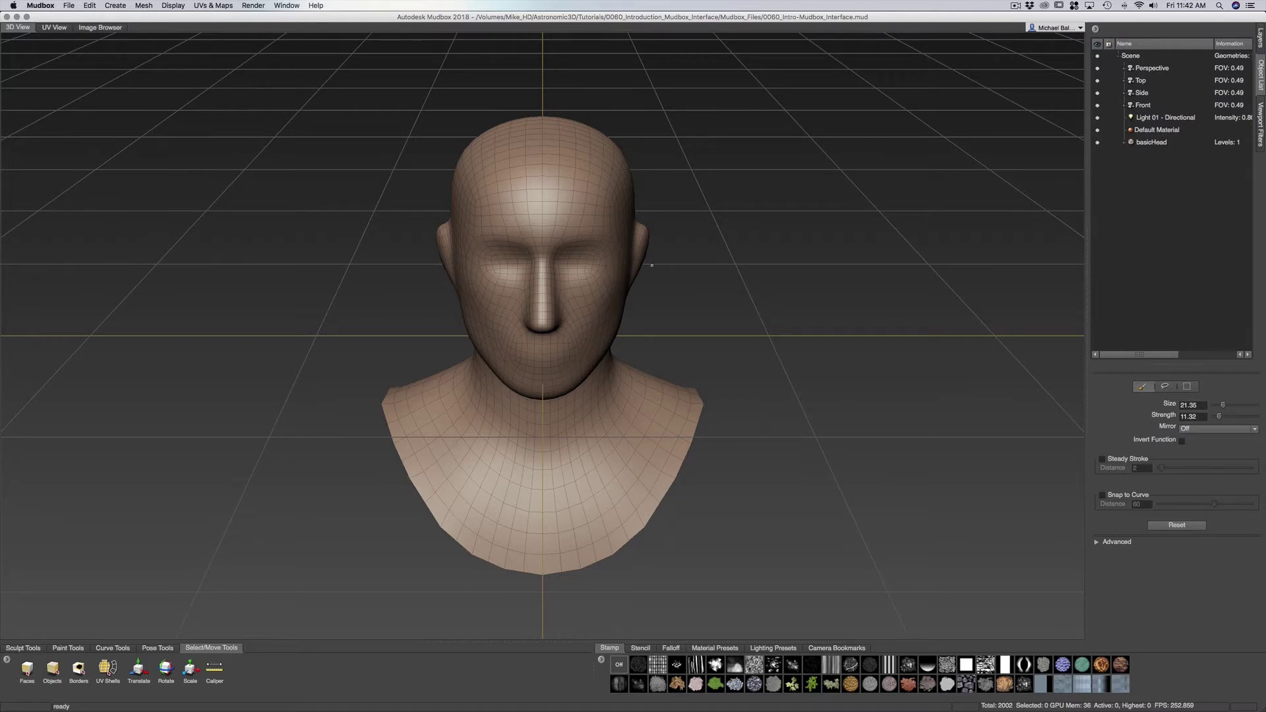
Examine the basic head model in the 3D view from several slightly different angles
mouse_move(723, 266)
alt+mouse_down()
mouse_move(685, 277)
mouse_move(719, 274)
mouse_move(697, 287)
mouse_move(718, 292)
mouse_move(741, 262)
alt+mouse_up()
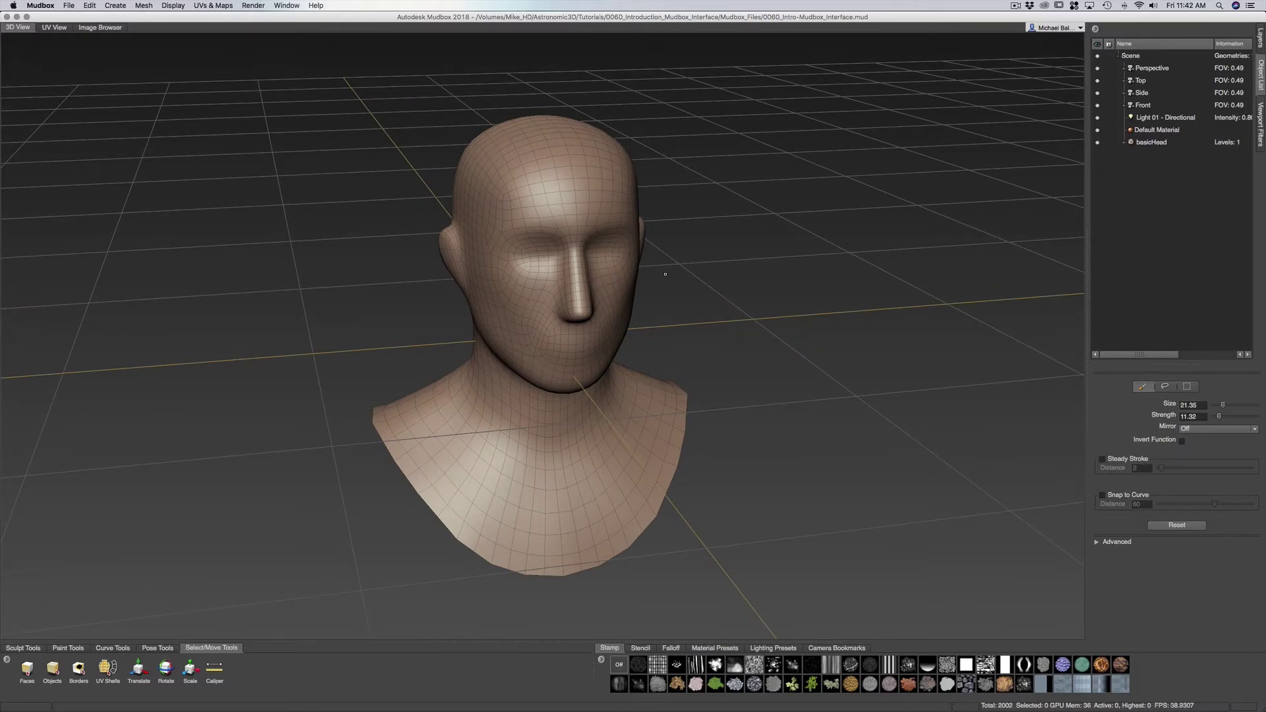
alt+drag(692, 286, 666, 297)
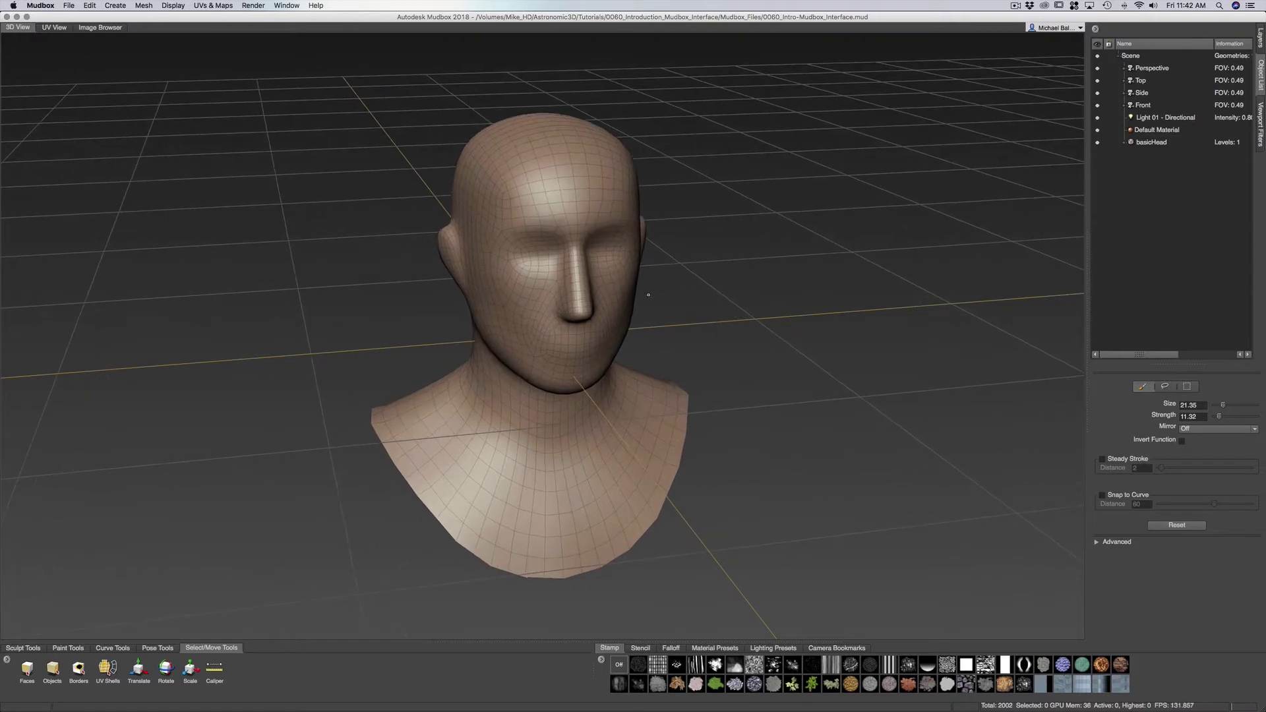
alt+drag(673, 286, 679, 272)
mouse_move(679, 272)
alt+middle_down()
mouse_move(615, 256)
mouse_move(750, 267)
mouse_move(673, 267)
mouse_move(709, 266)
mouse_move(696, 273)
alt+middle_up()
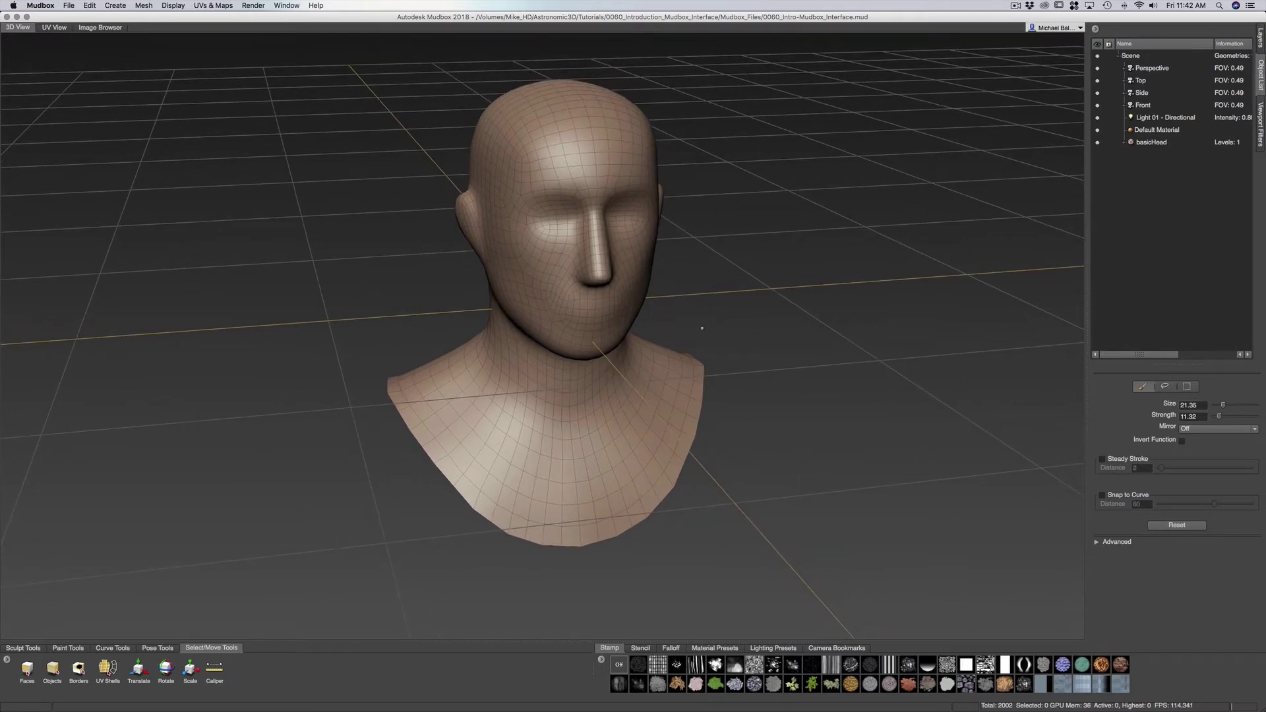
alt+drag(702, 328, 740, 295)
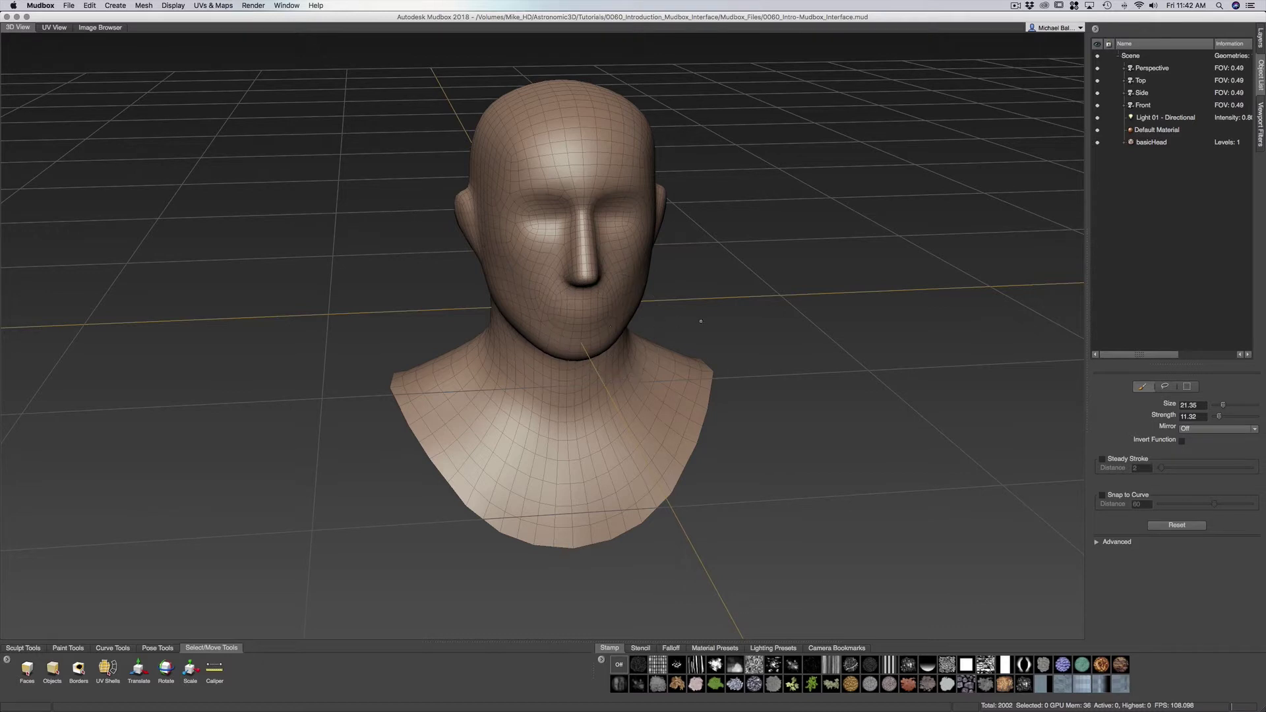
alt+drag(717, 331, 647, 297)
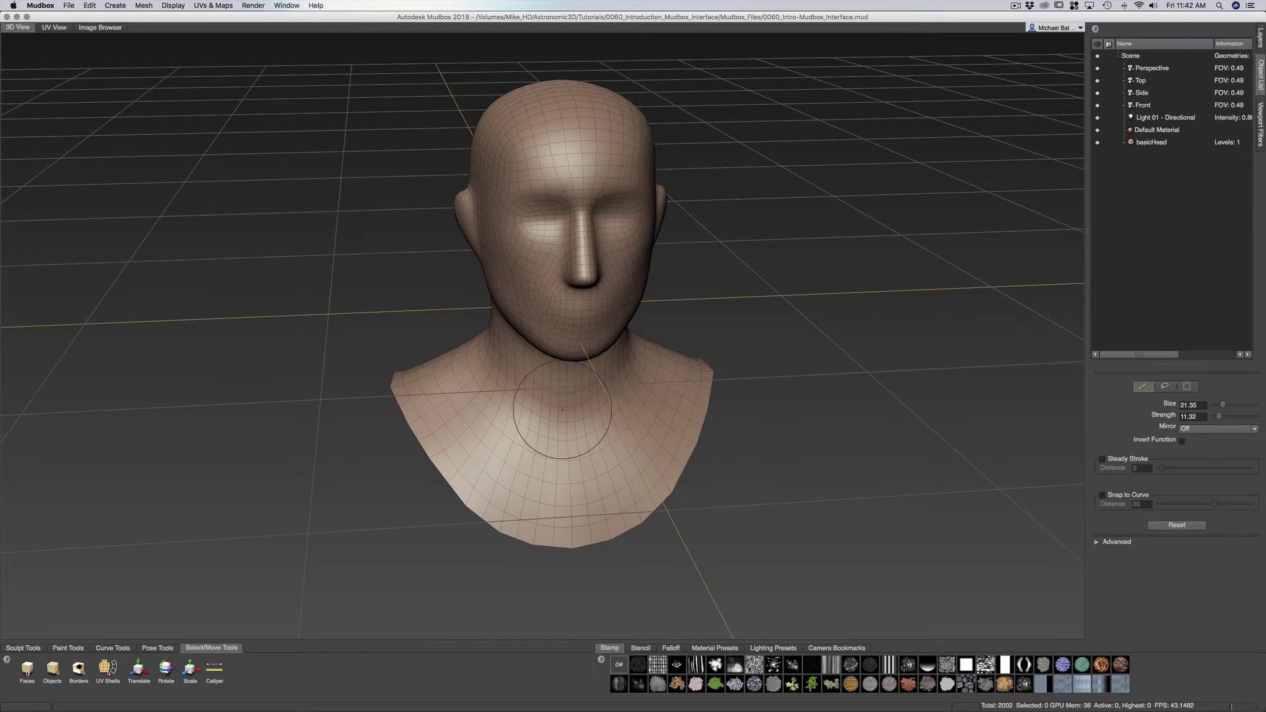
mouse_move(695, 294)
alt+mouse_down()
mouse_move(636, 326)
mouse_move(429, 351)
alt+mouse_up()
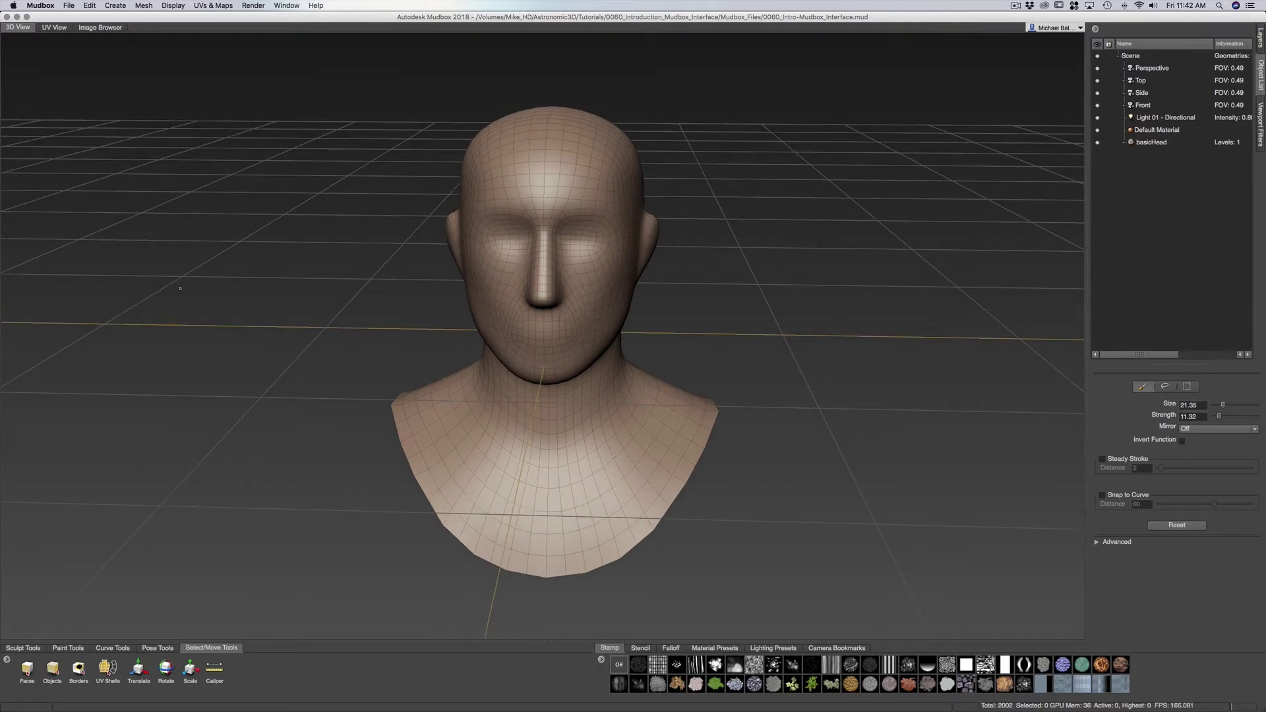
click(122, 5)
mouse_move(119, 18)
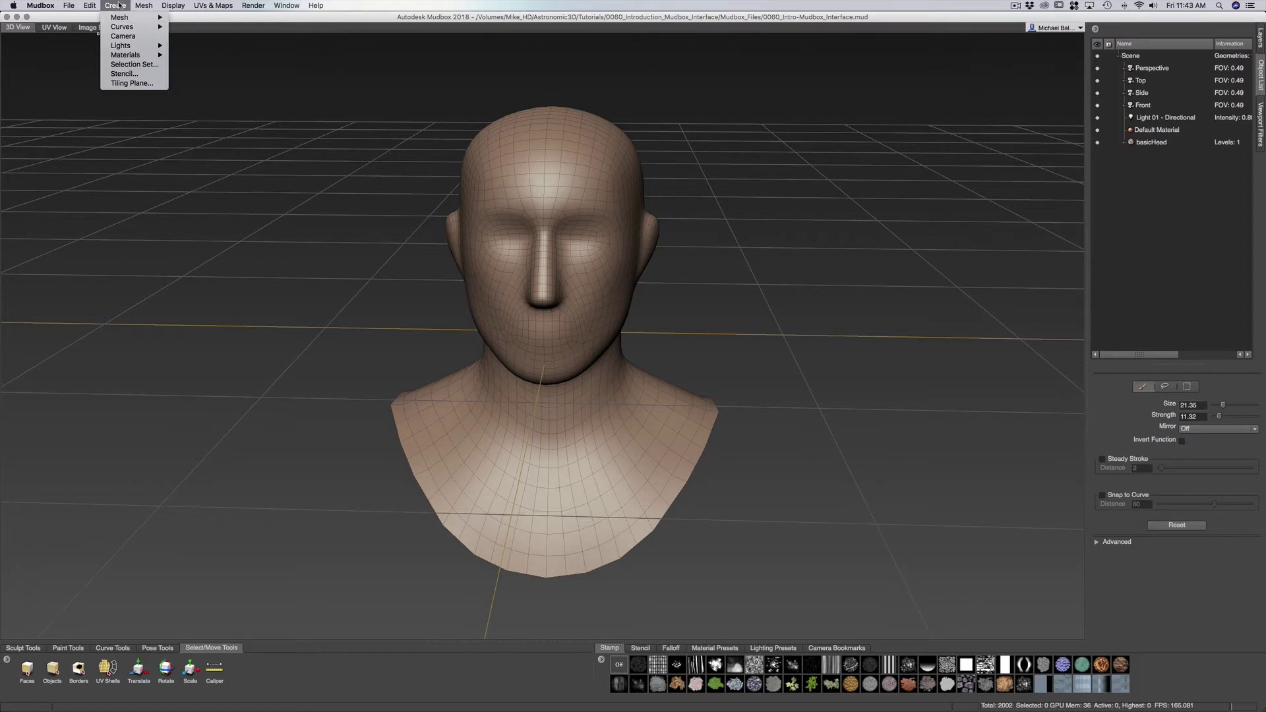
click(119, 6)
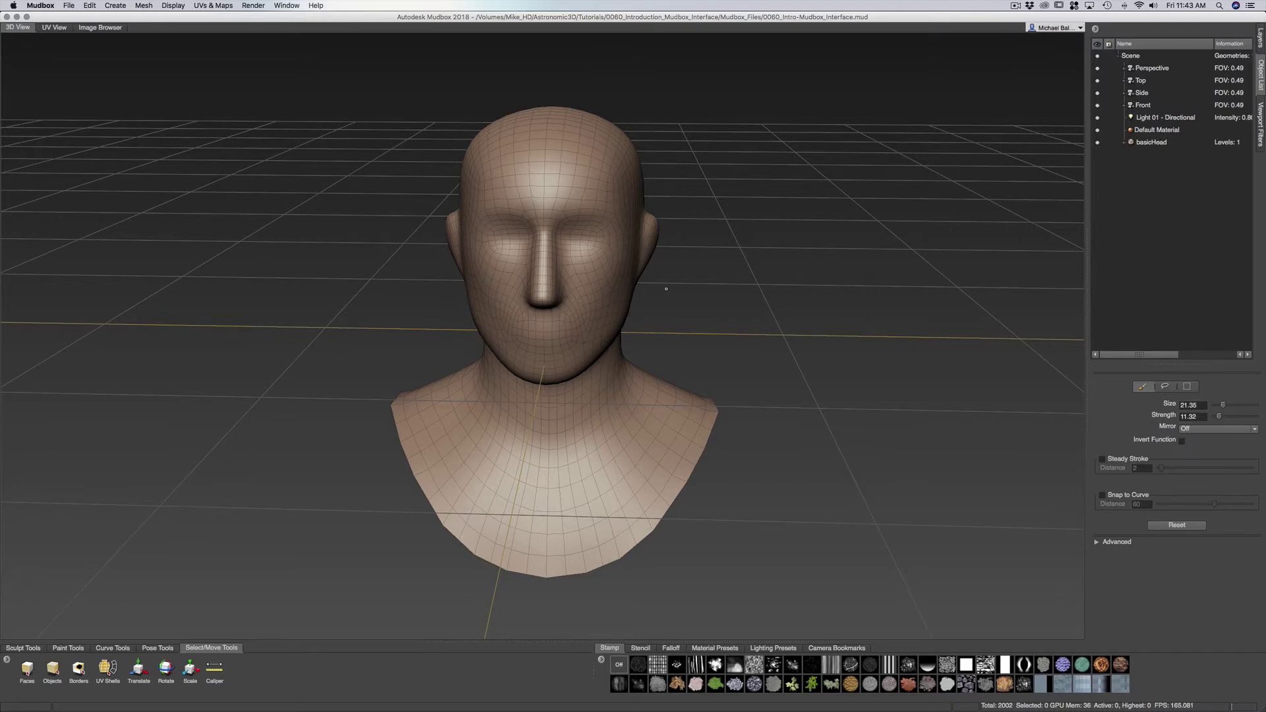
alt+drag(667, 289, 666, 283)
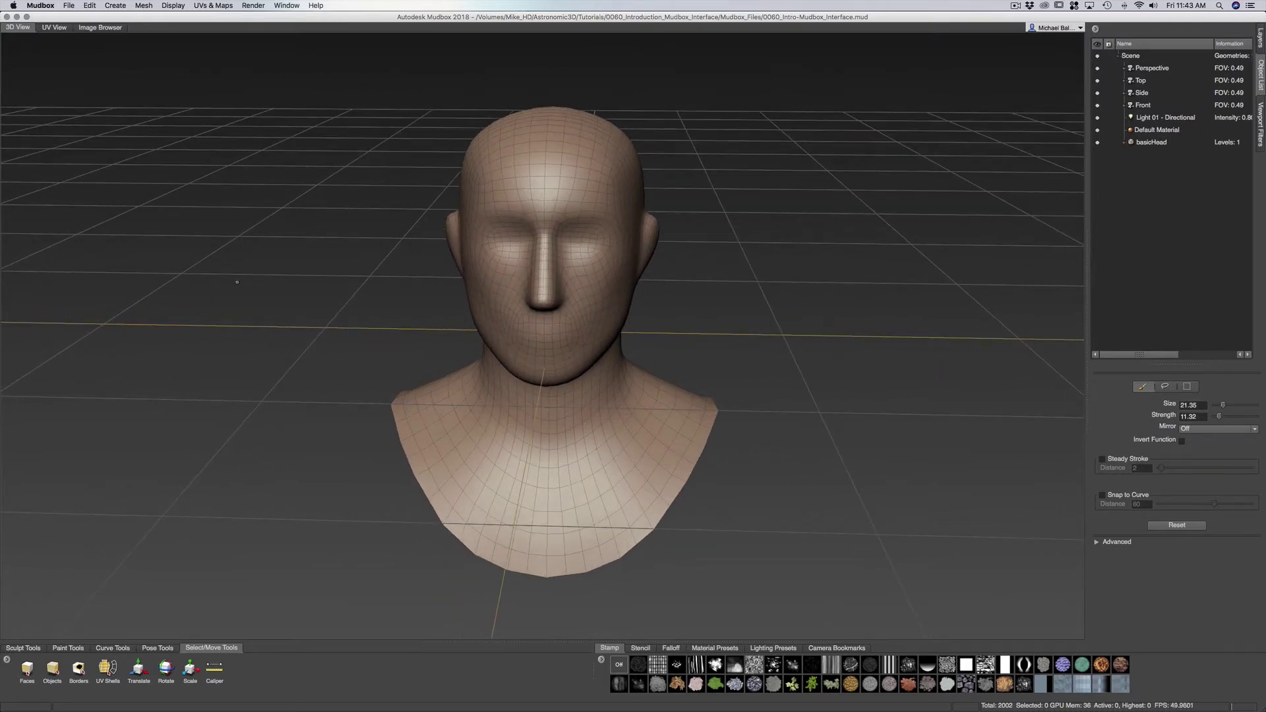
View the head's UV layout and the image browser, and return to the 3D view
click(52, 28)
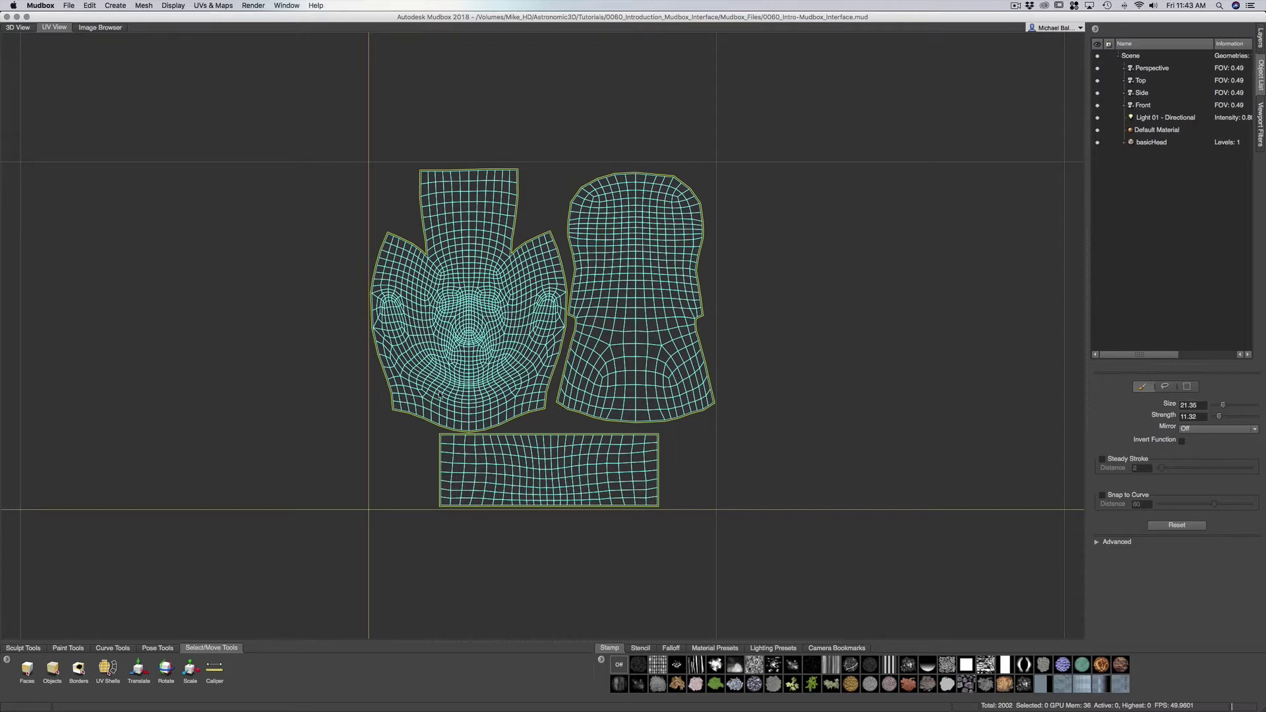
click(105, 30)
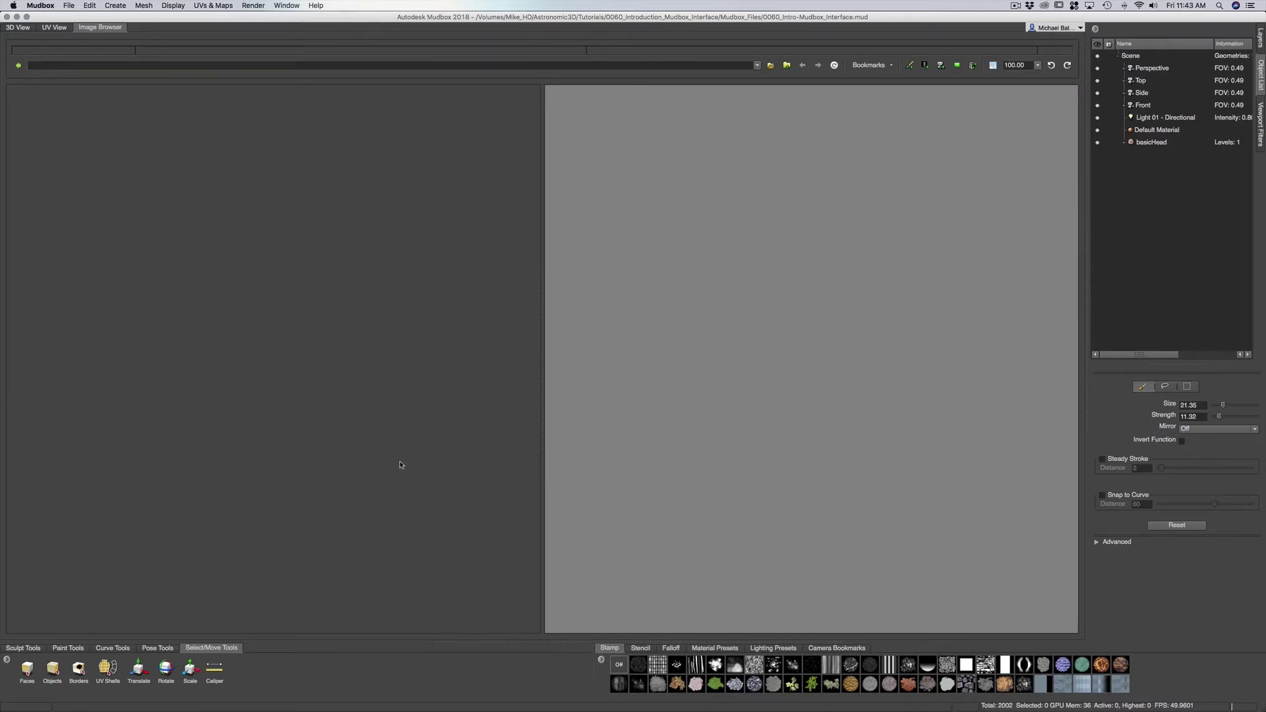
click(20, 27)
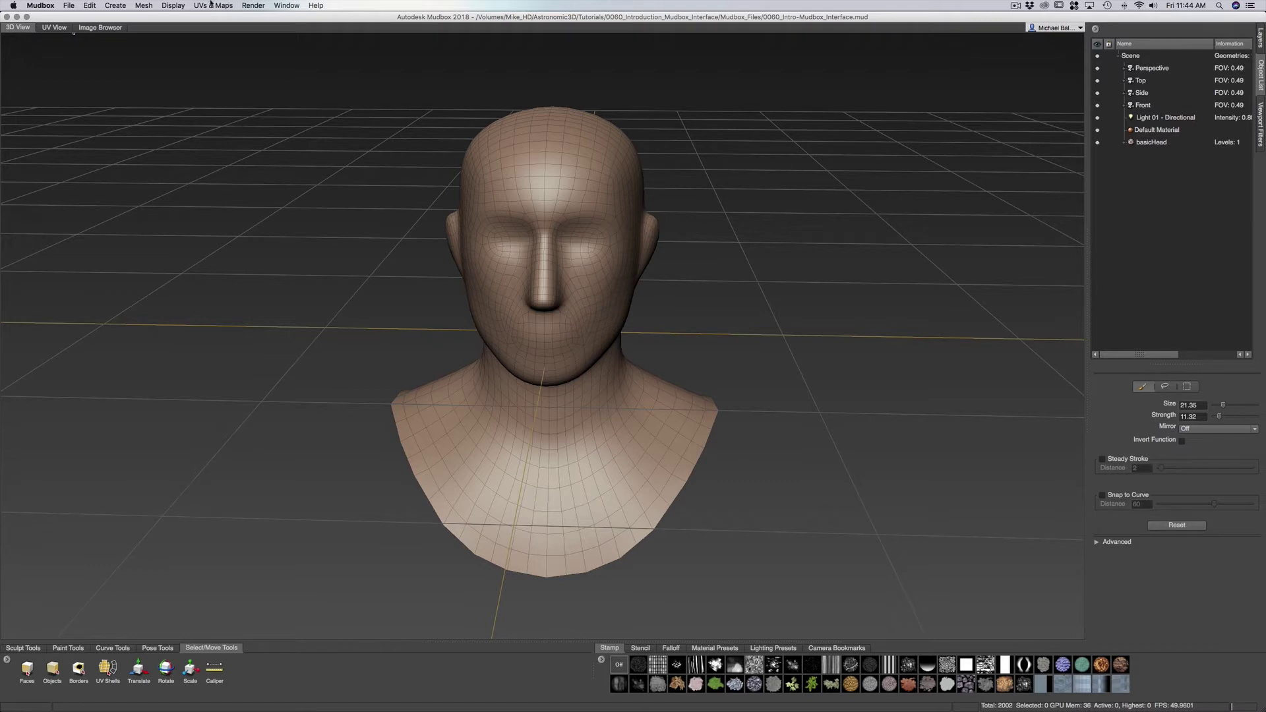
click(70, 9)
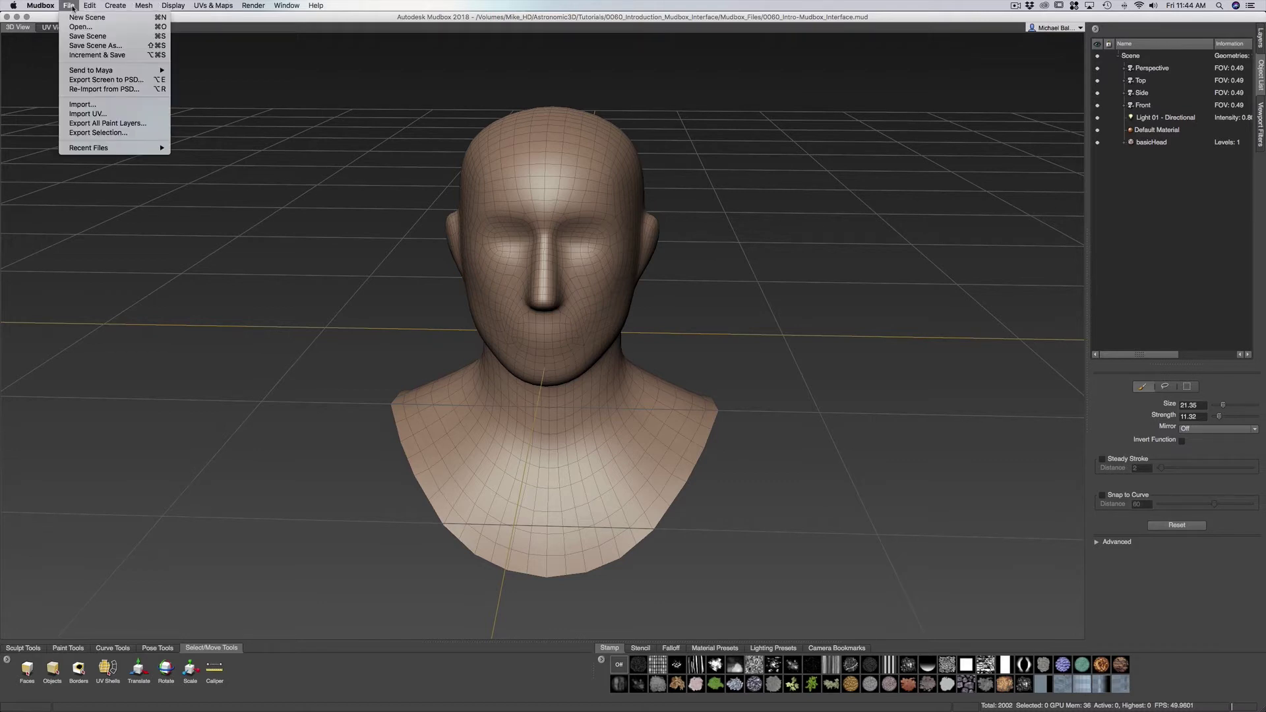
key(Right)
mouse_move(69, 10)
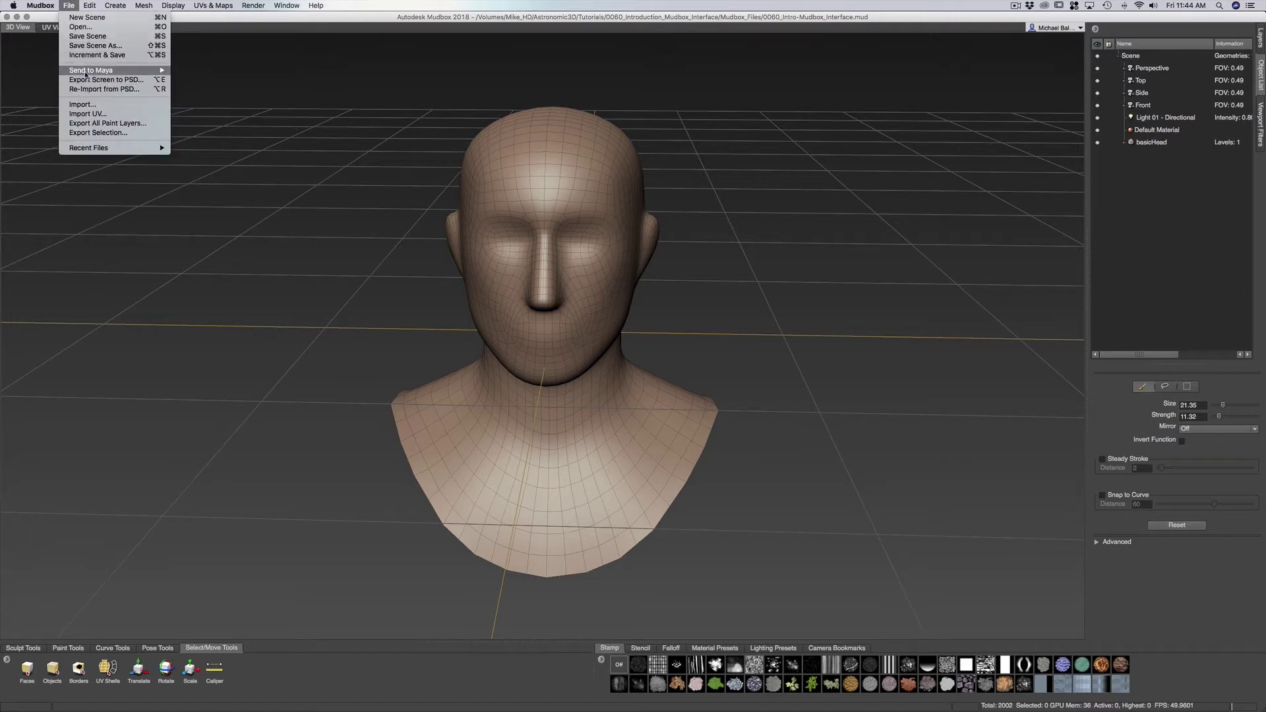
mouse_move(94, 70)
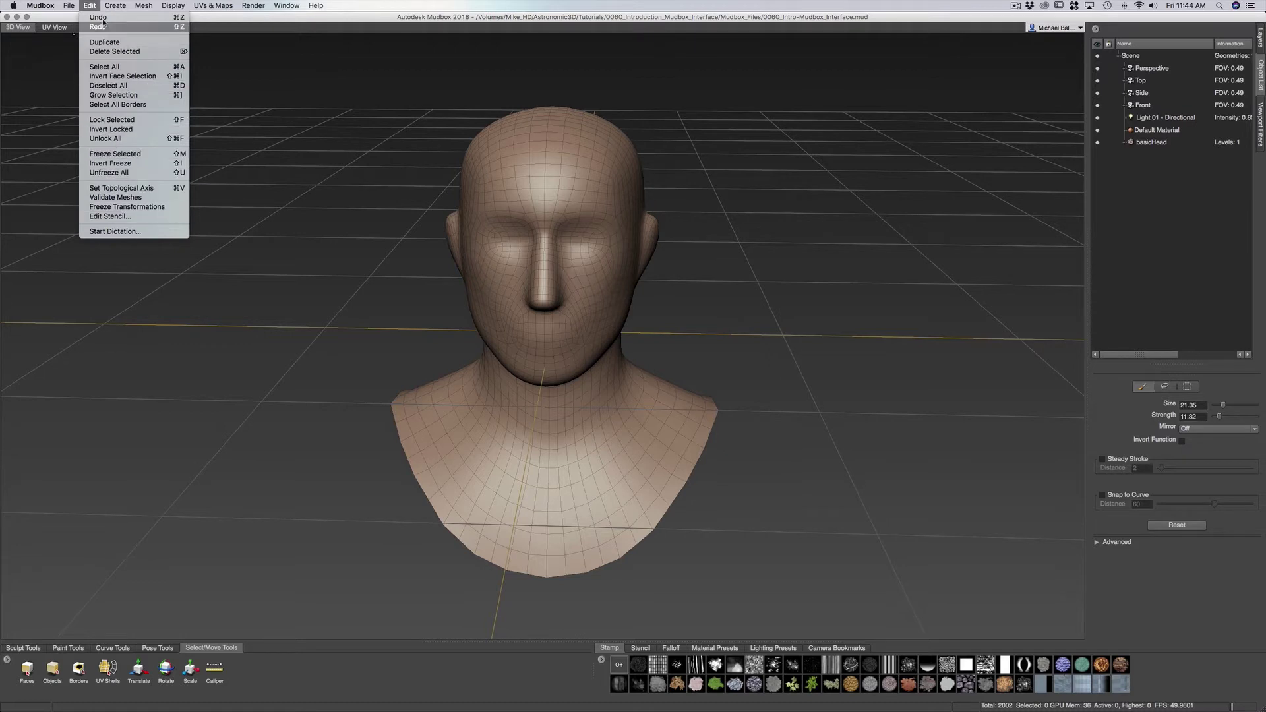
mouse_move(113, 5)
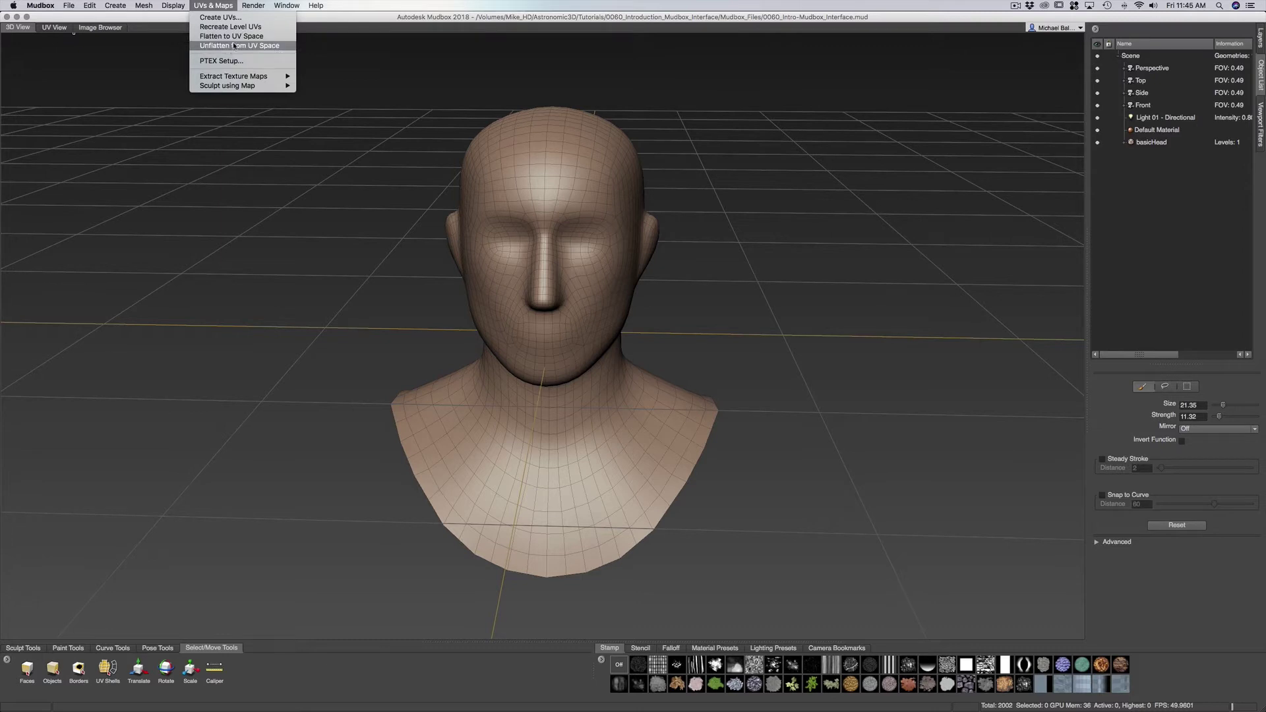
mouse_move(238, 77)
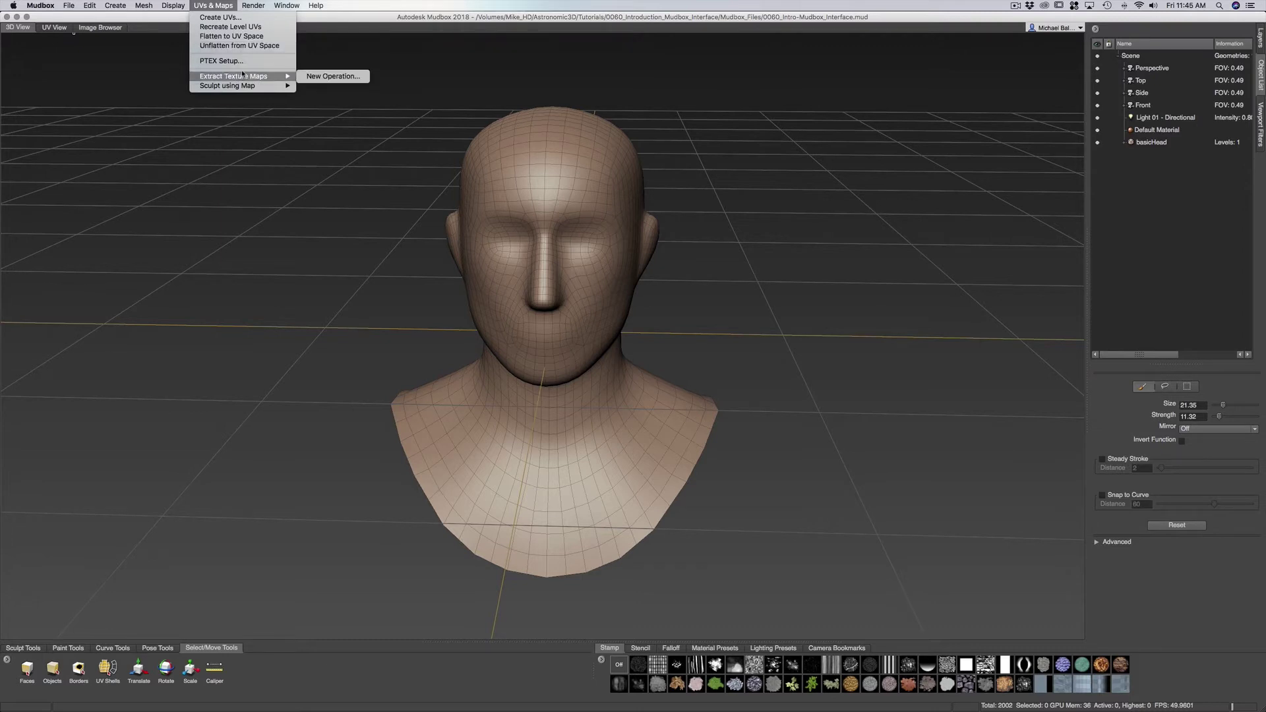
mouse_move(246, 7)
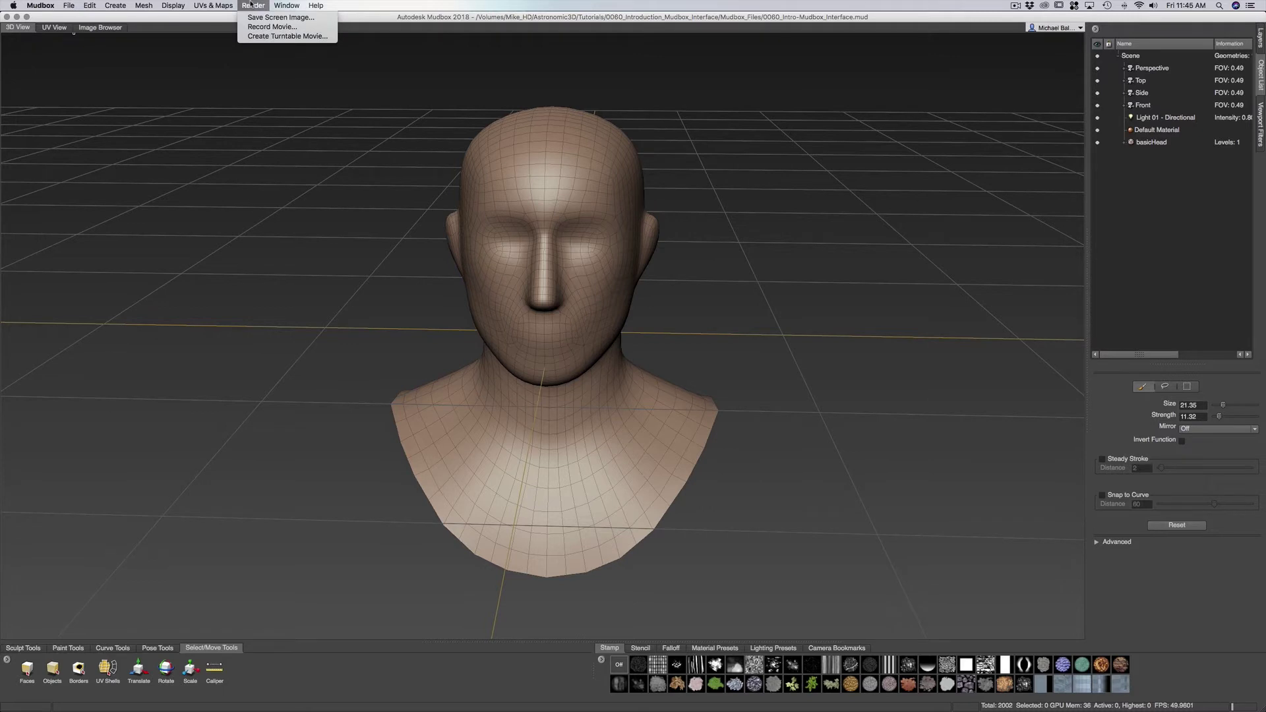
mouse_move(287, 7)
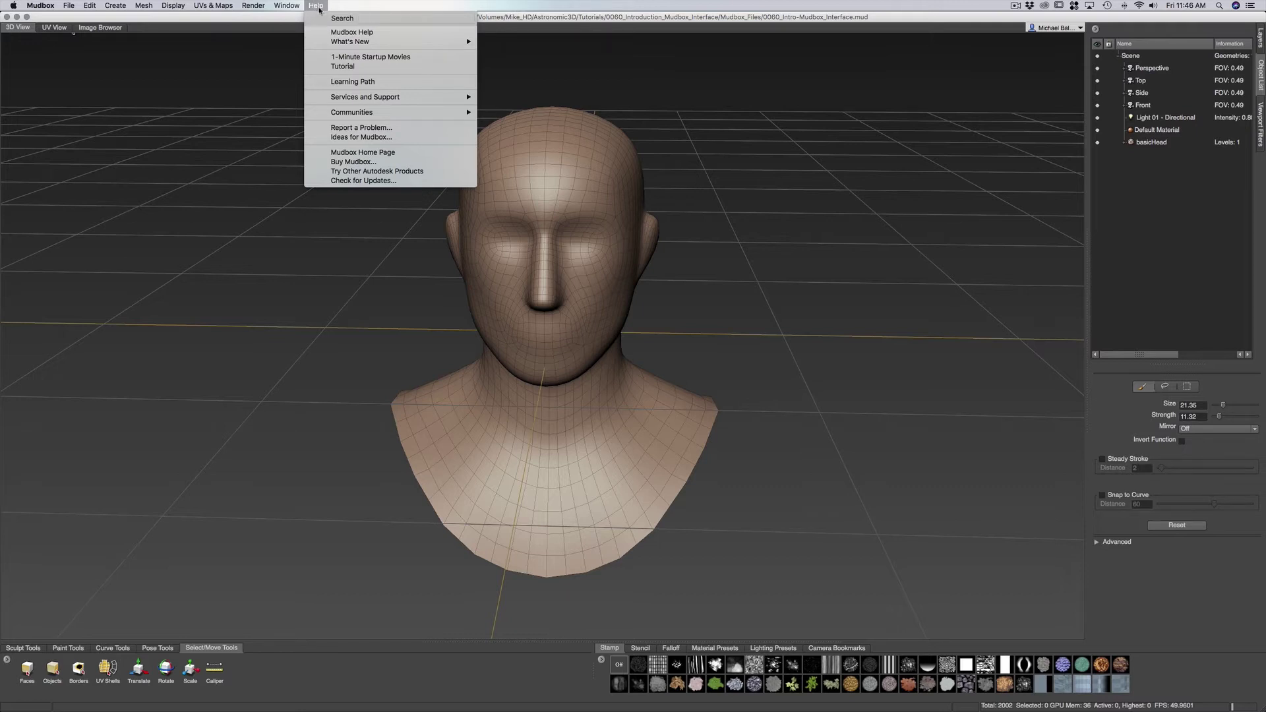
click(319, 9)
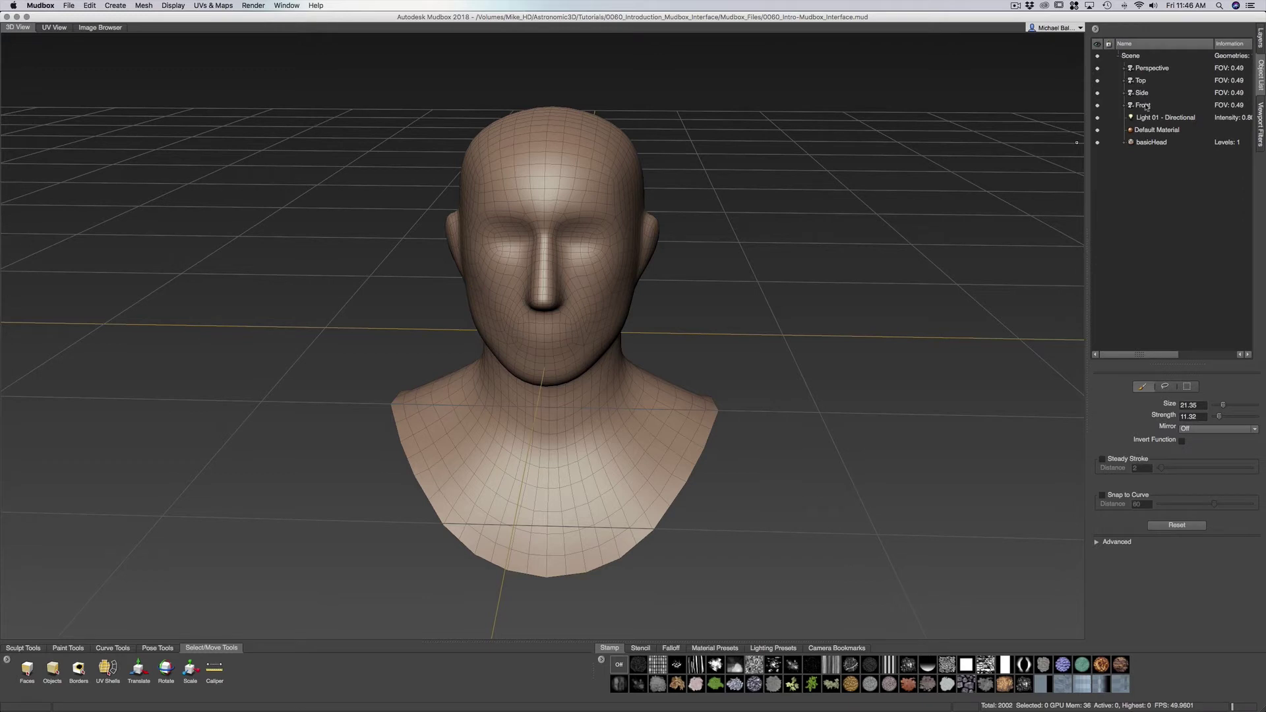
Inspect the head from the front, right, bottom and top with the ViewCube, and return to an angled perspective view
mouse_move(1053, 60)
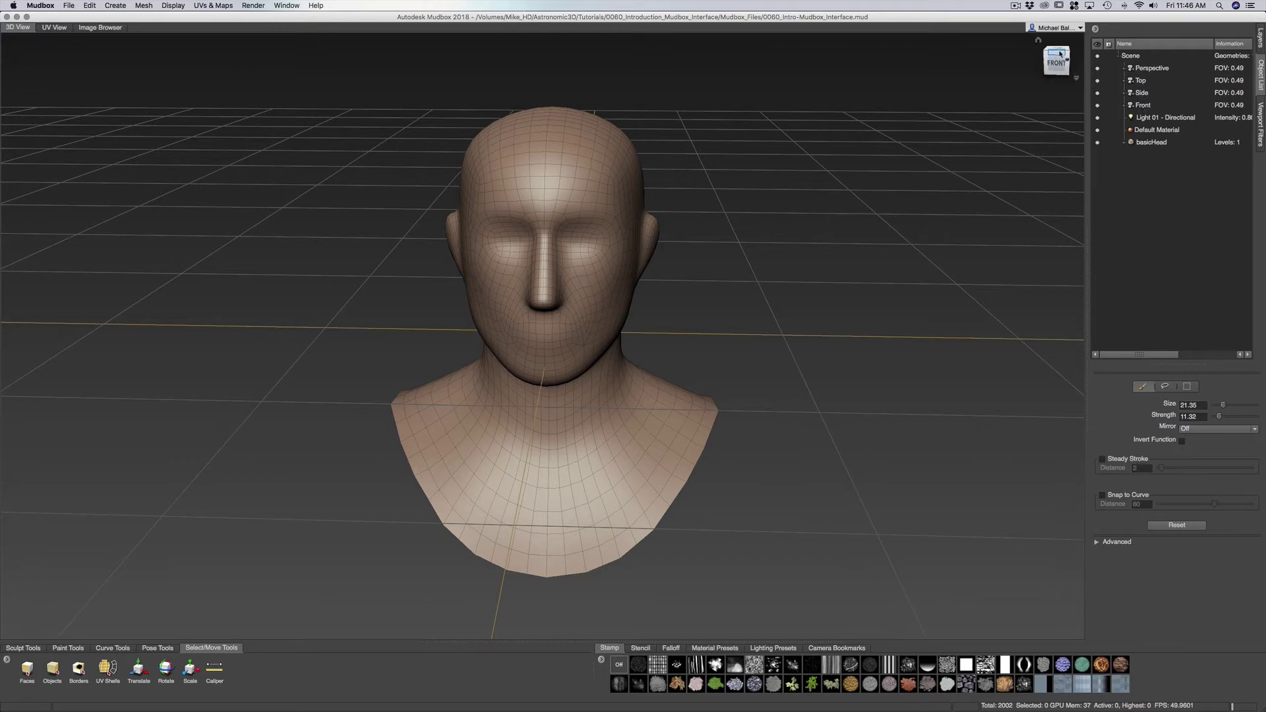
mouse_move(1060, 62)
mouse_down()
mouse_move(1049, 68)
mouse_move(1056, 56)
mouse_up()
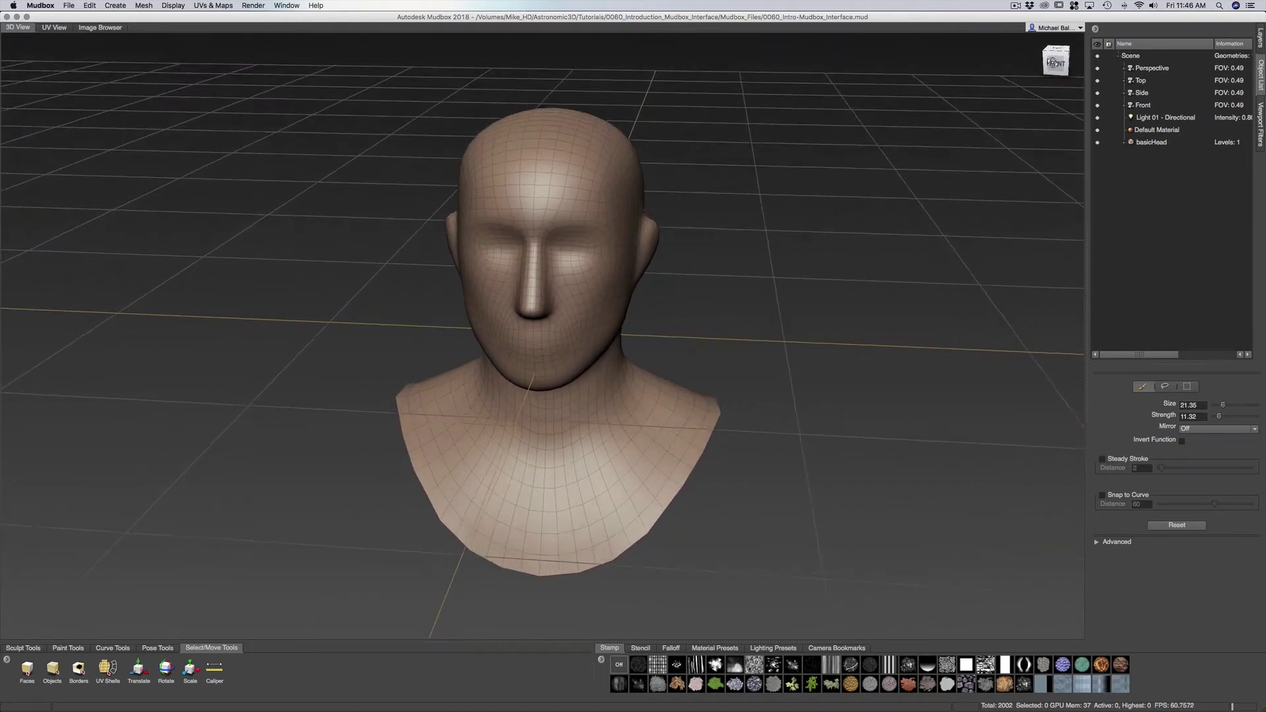
click(1057, 65)
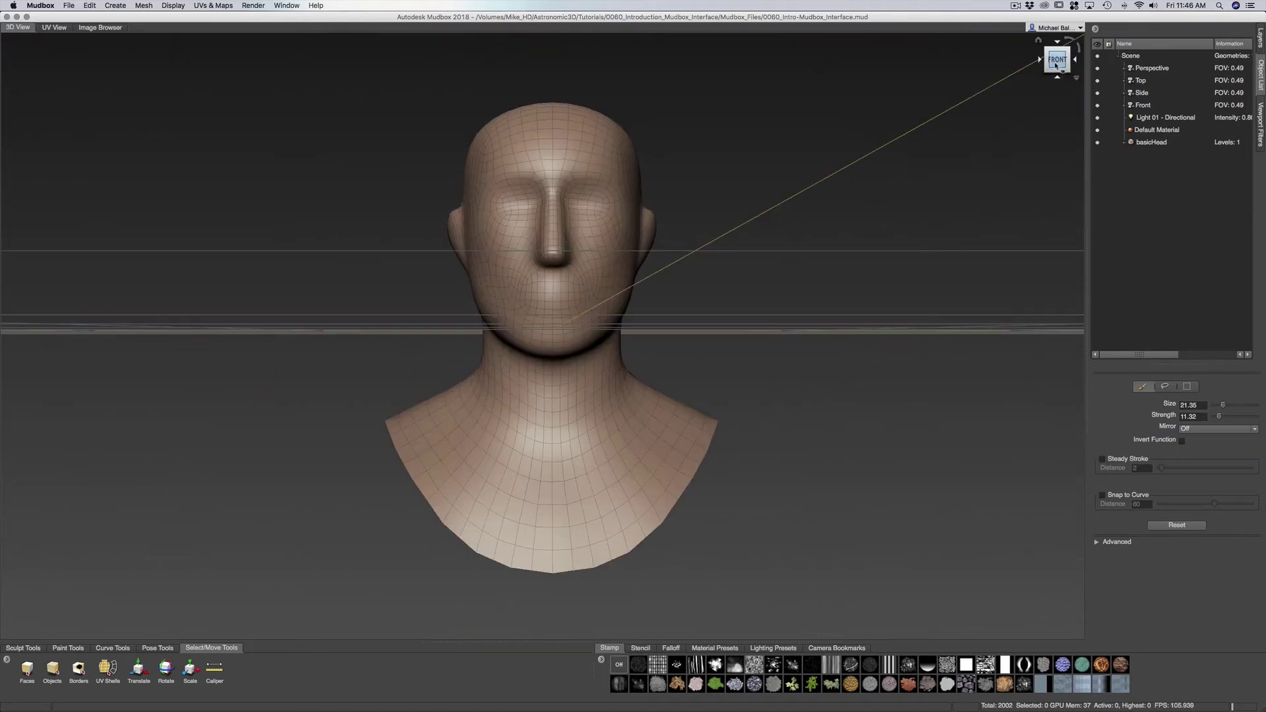
click(1075, 60)
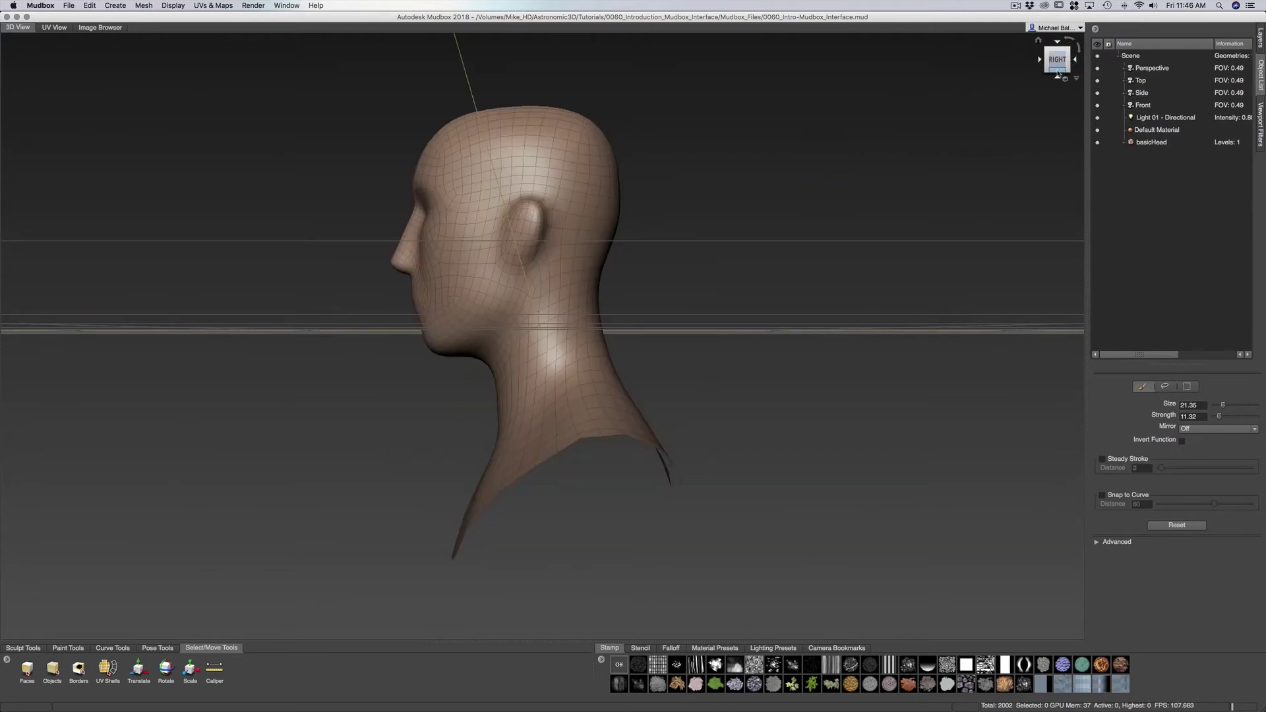
click(1058, 74)
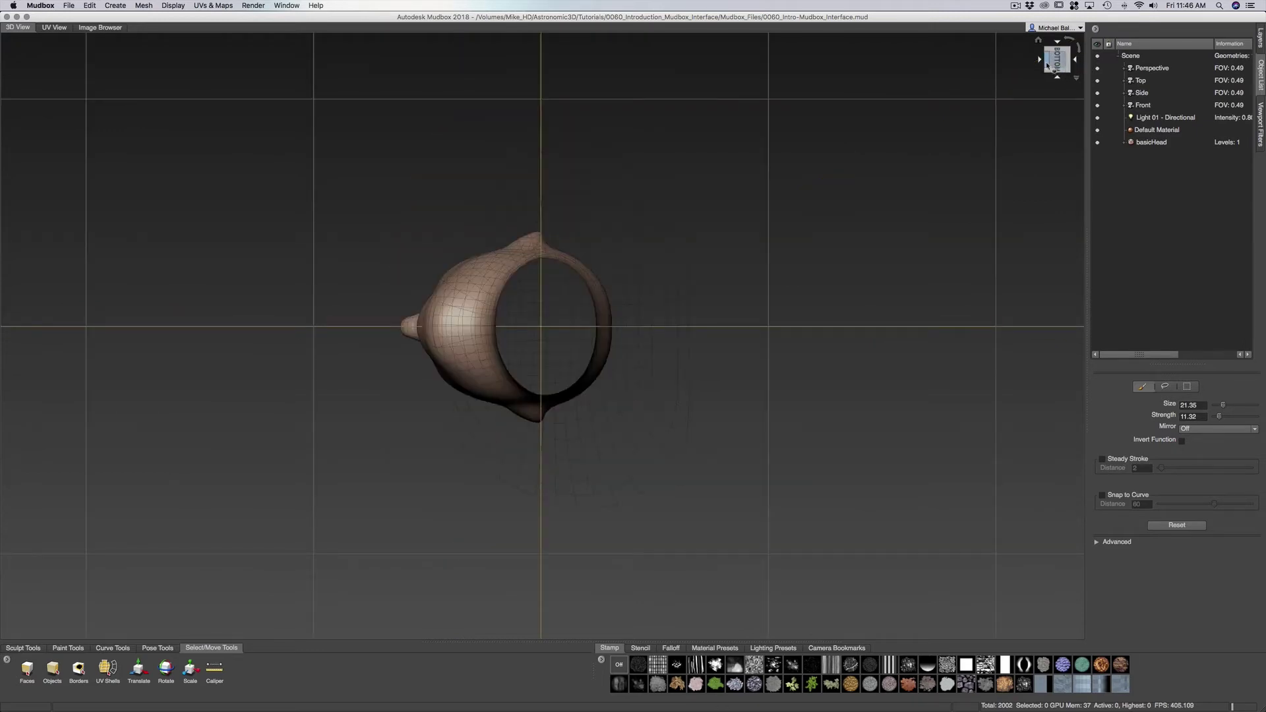
click(1043, 60)
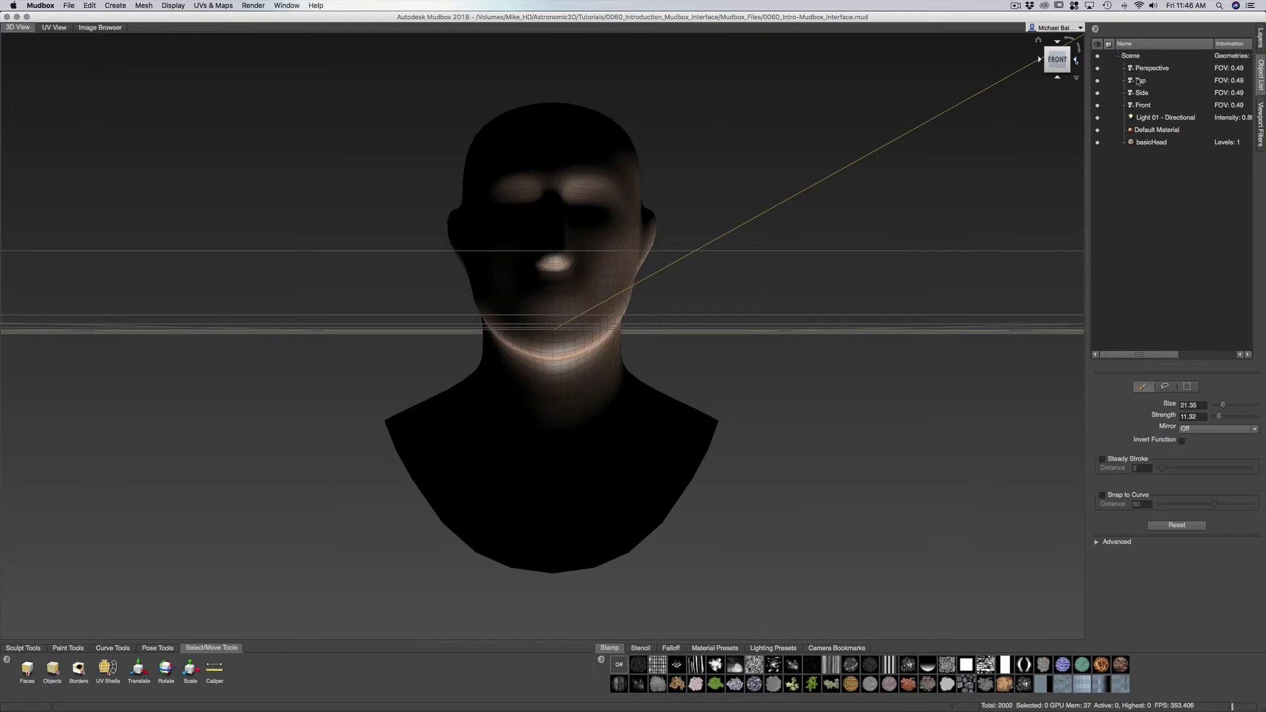
click(1058, 42)
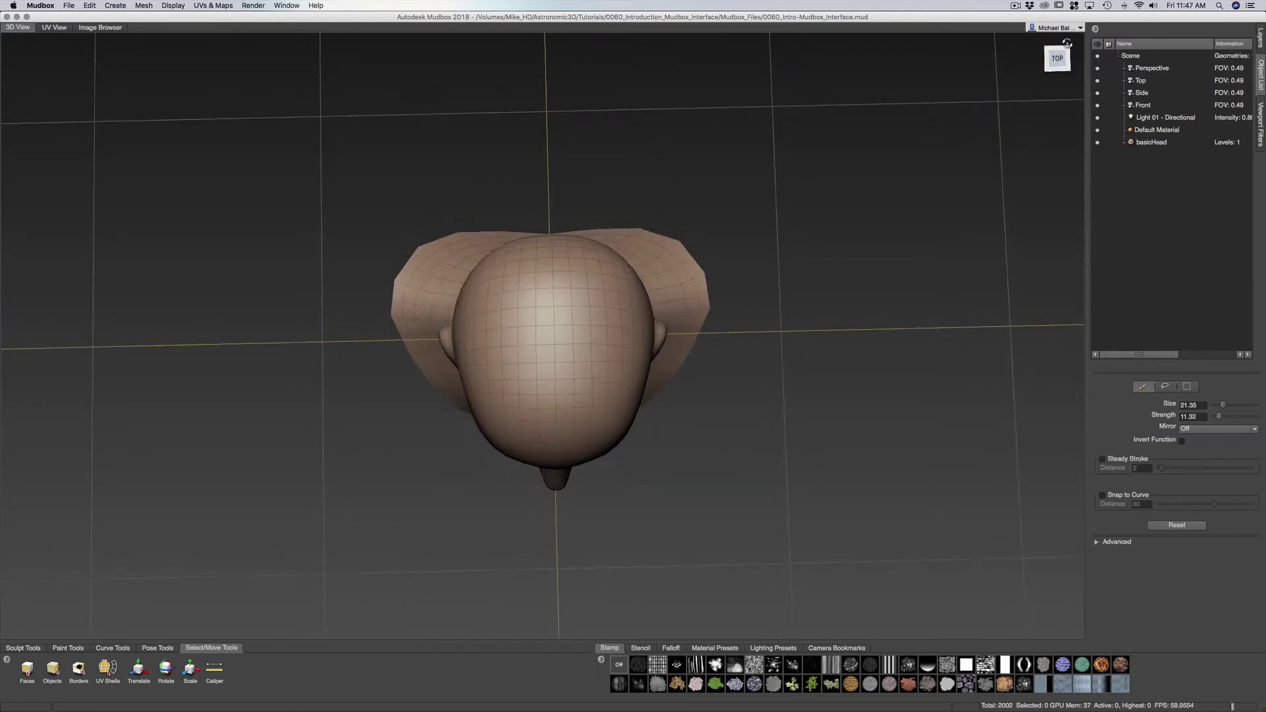
click(1066, 44)
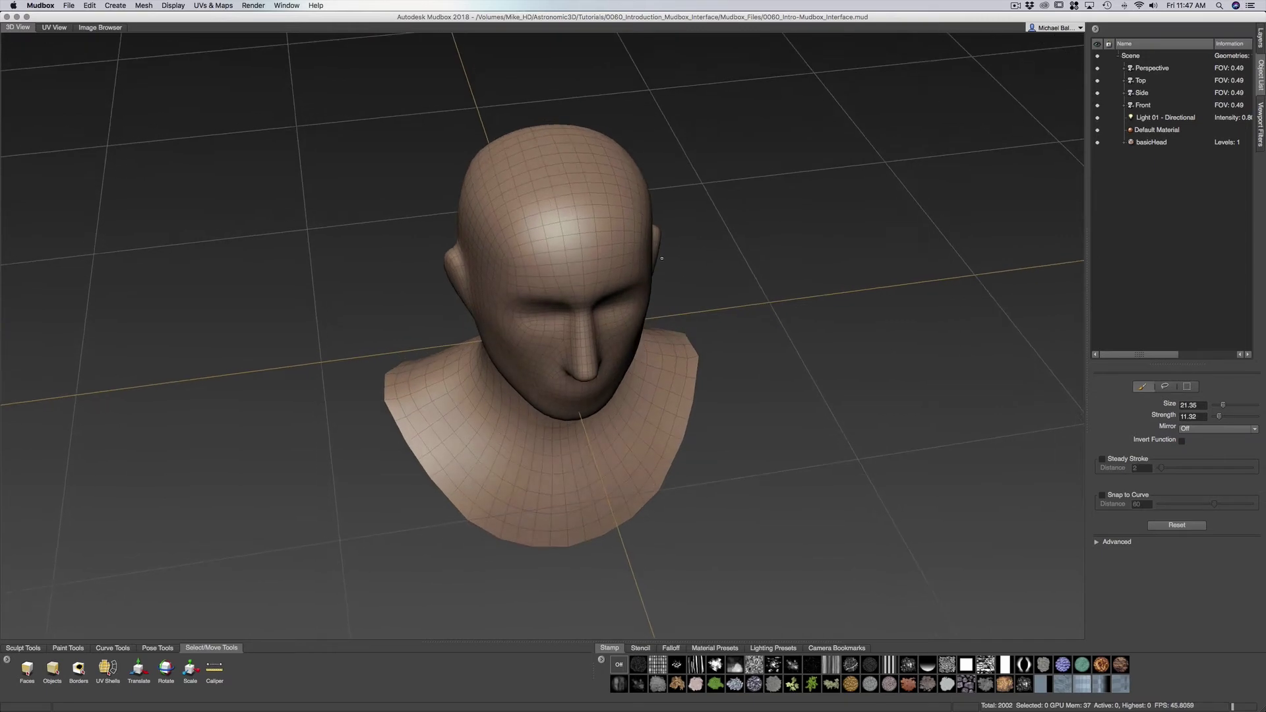
alt+drag(729, 244, 693, 237)
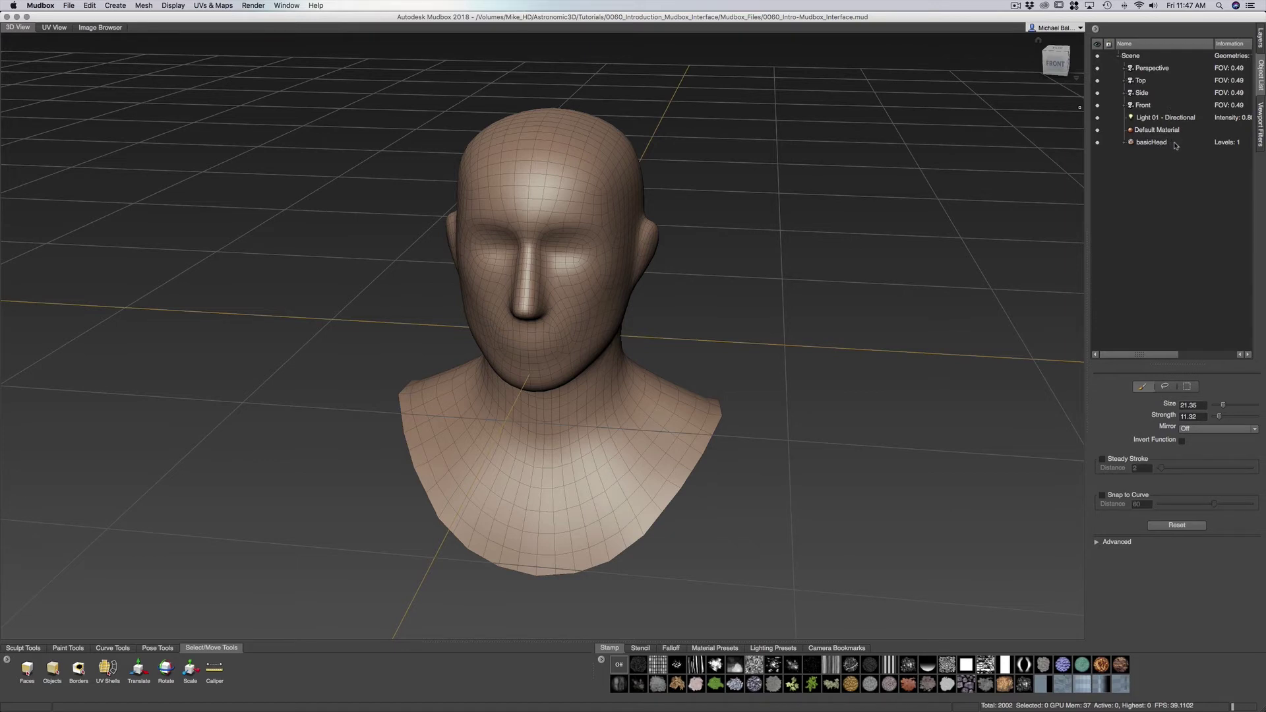
Select the basicHead mesh from the scene objects, and clear the selection with the Select Objects tool
click(1175, 143)
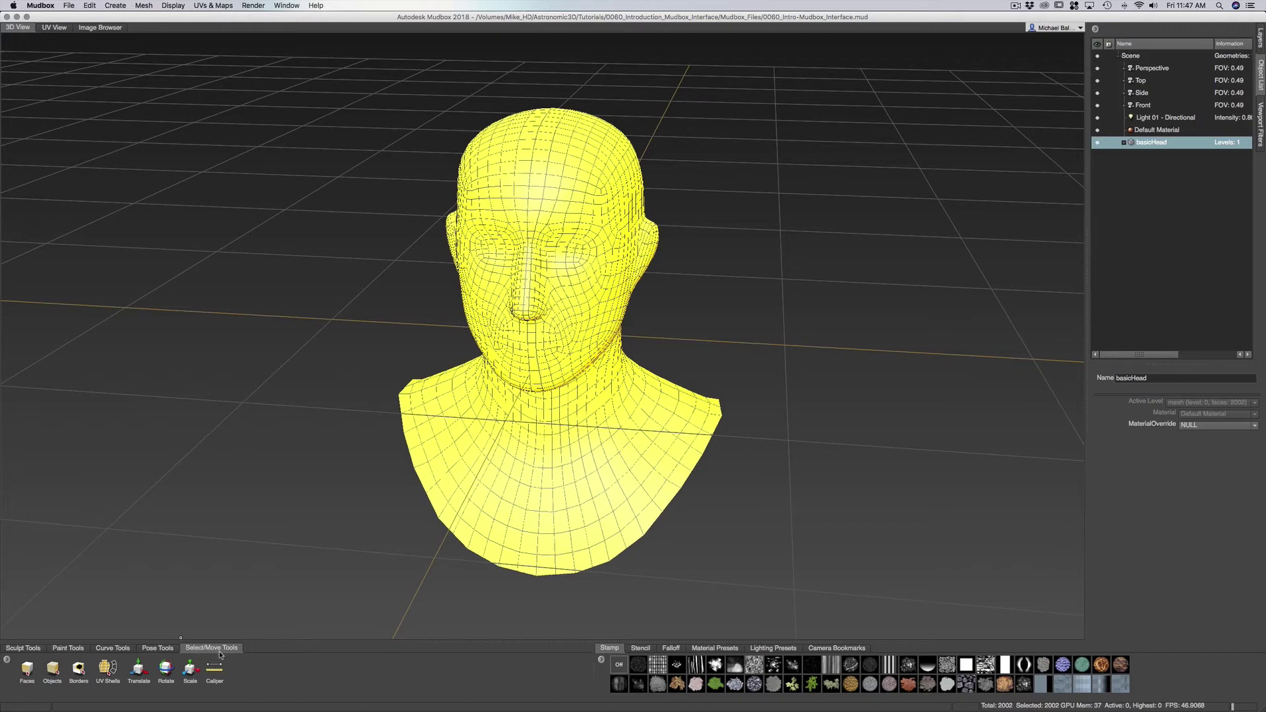
click(53, 672)
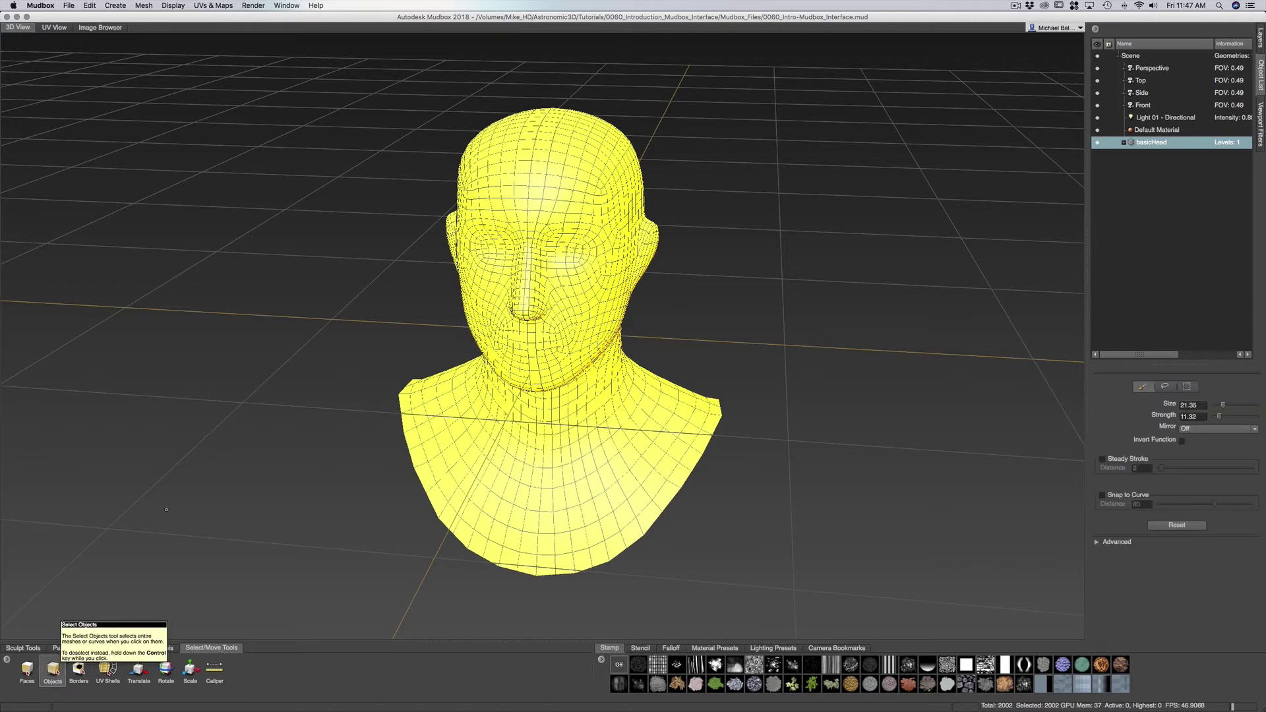
click(239, 356)
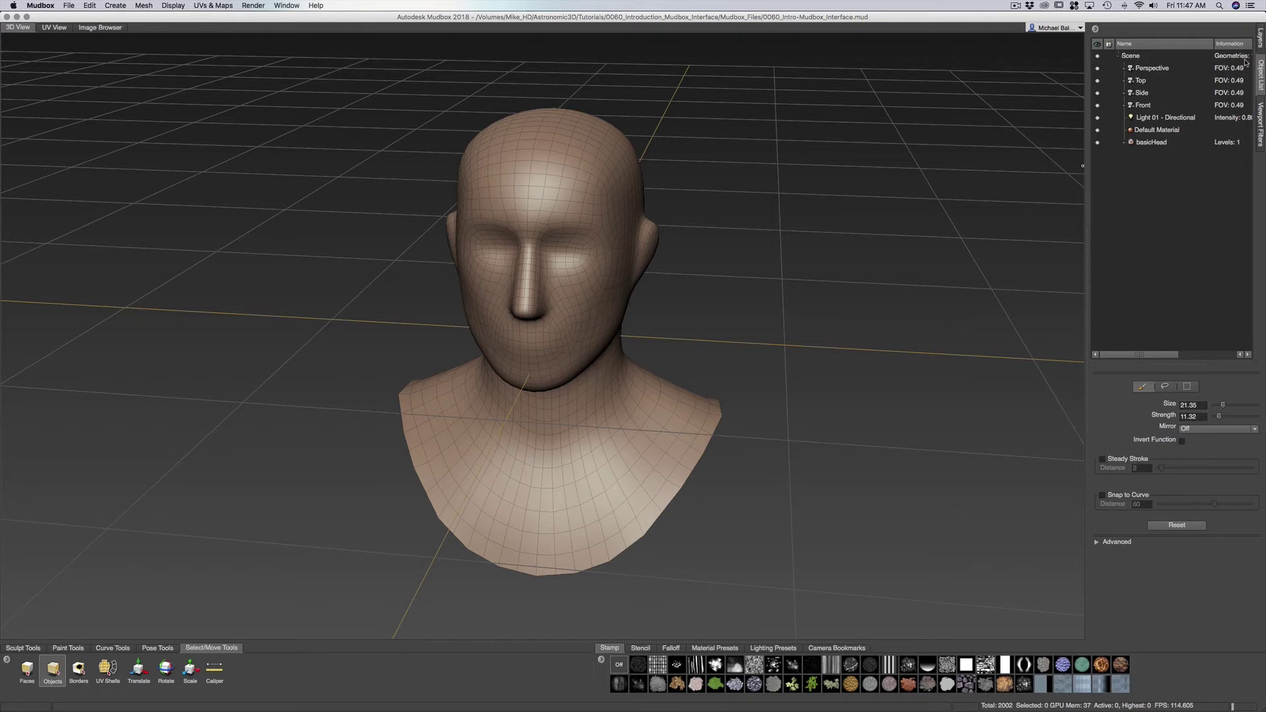
View the head's layers and the available viewport filters, and return to the list of scene objects
click(1259, 38)
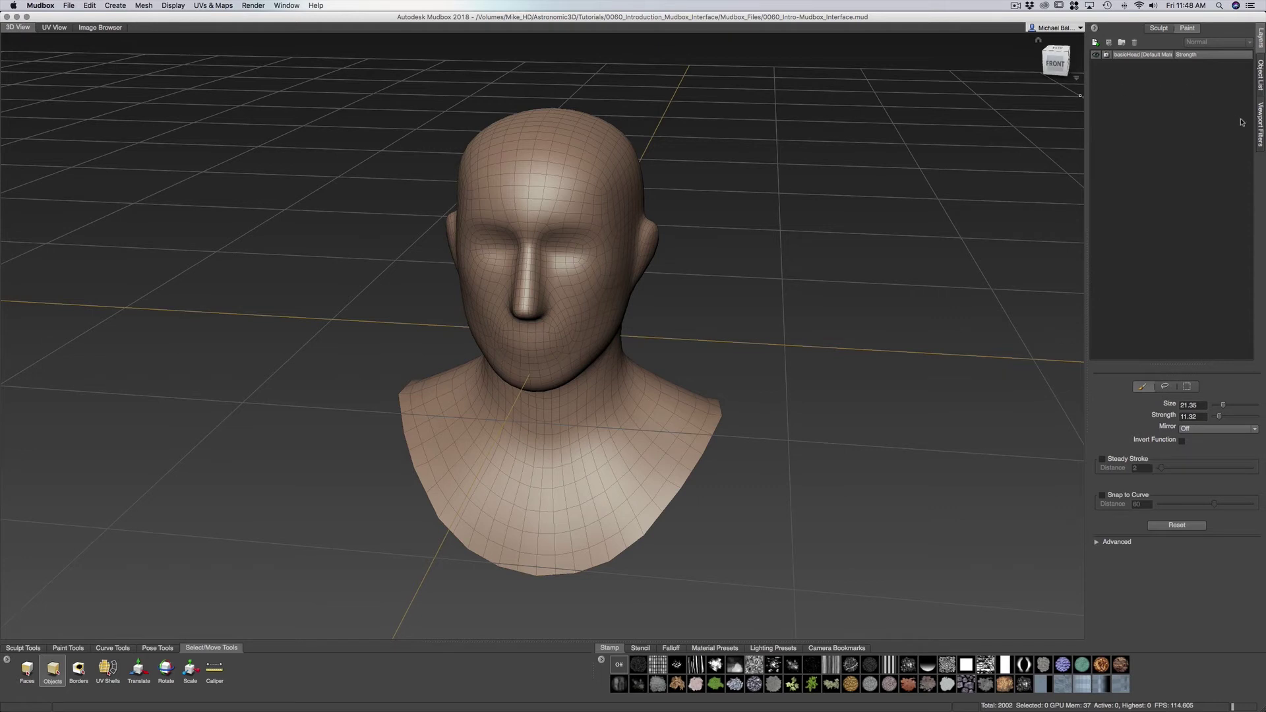
click(1260, 129)
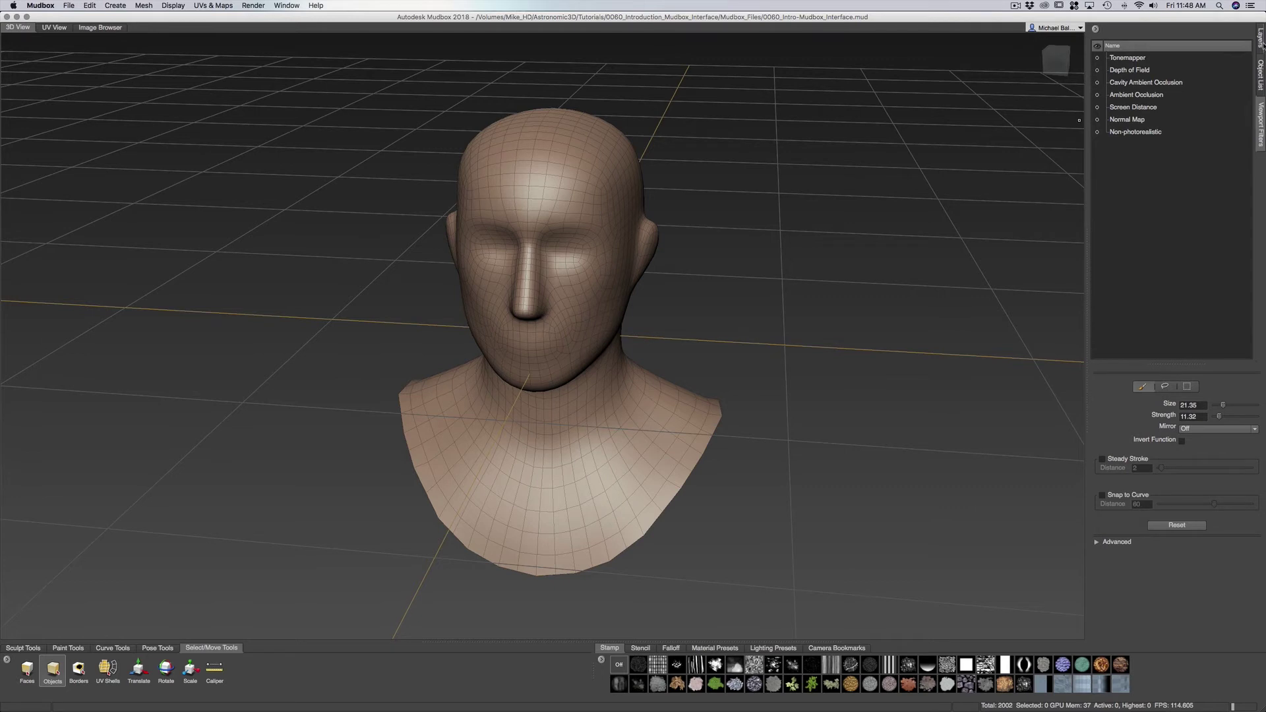
click(1261, 68)
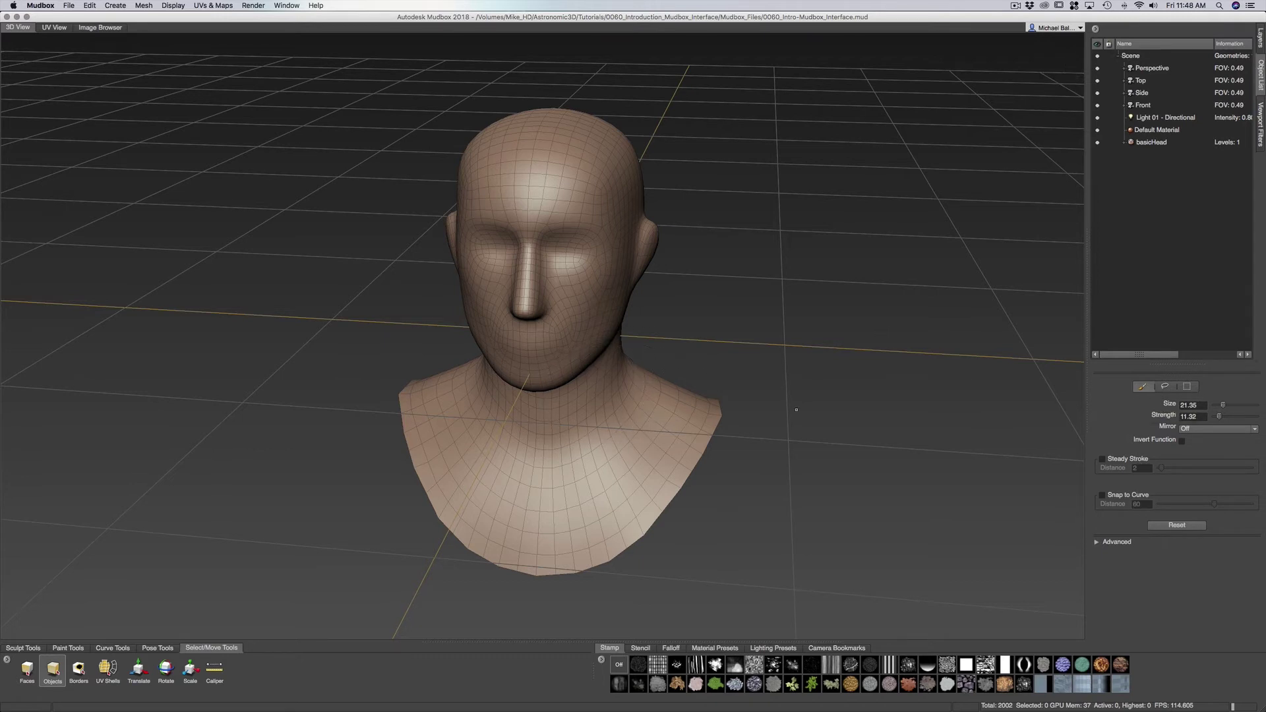
View the mirror options, look through the sculpt, curve and pose tools, and return to the select and move tools
click(1196, 430)
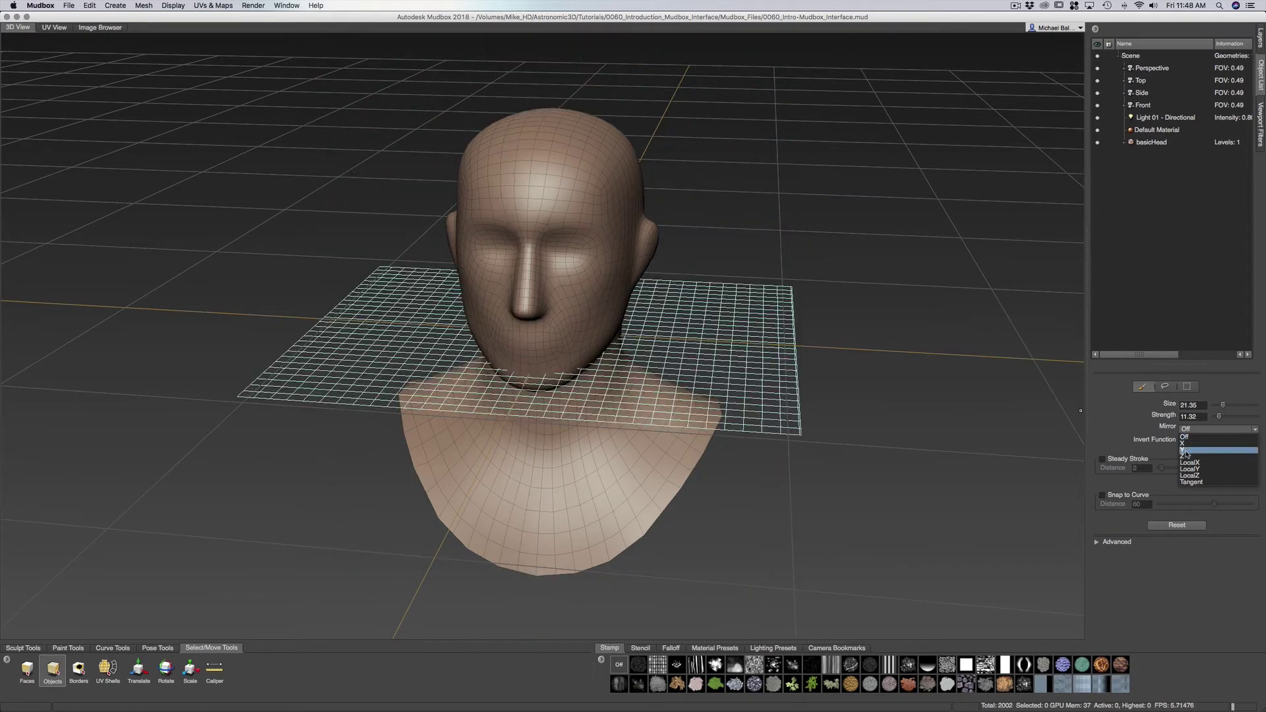
click(1132, 417)
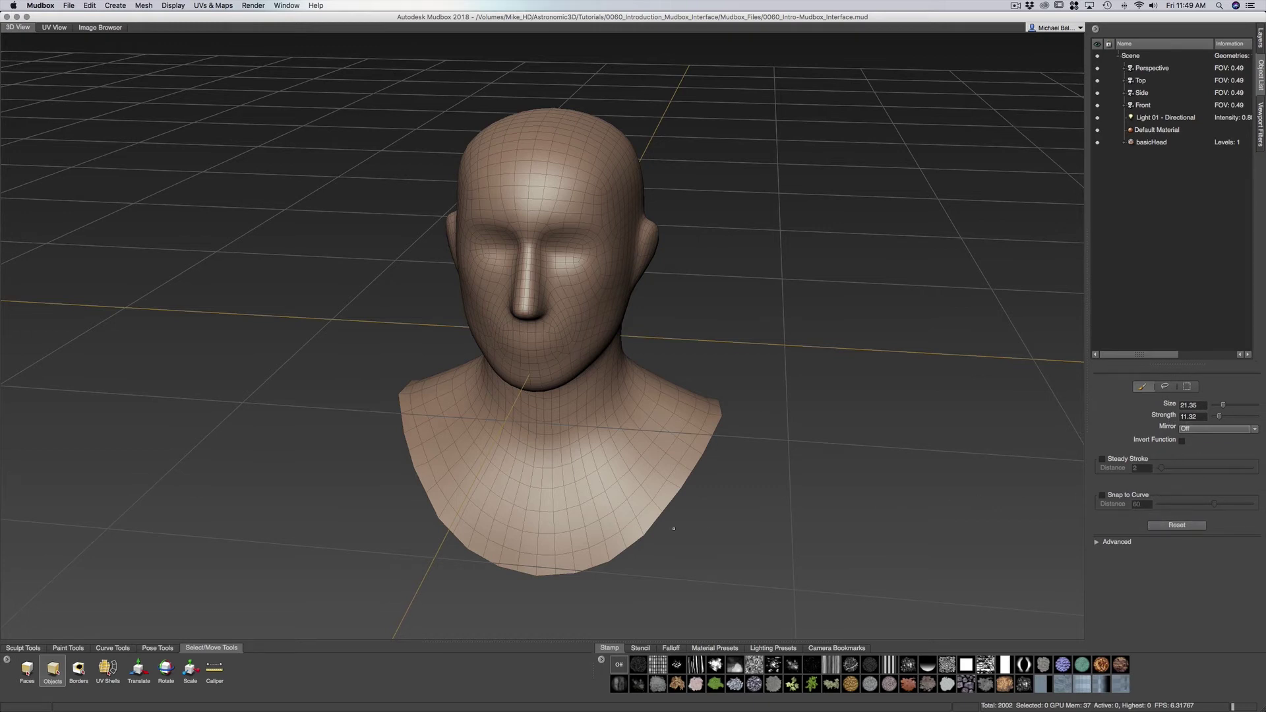
click(25, 649)
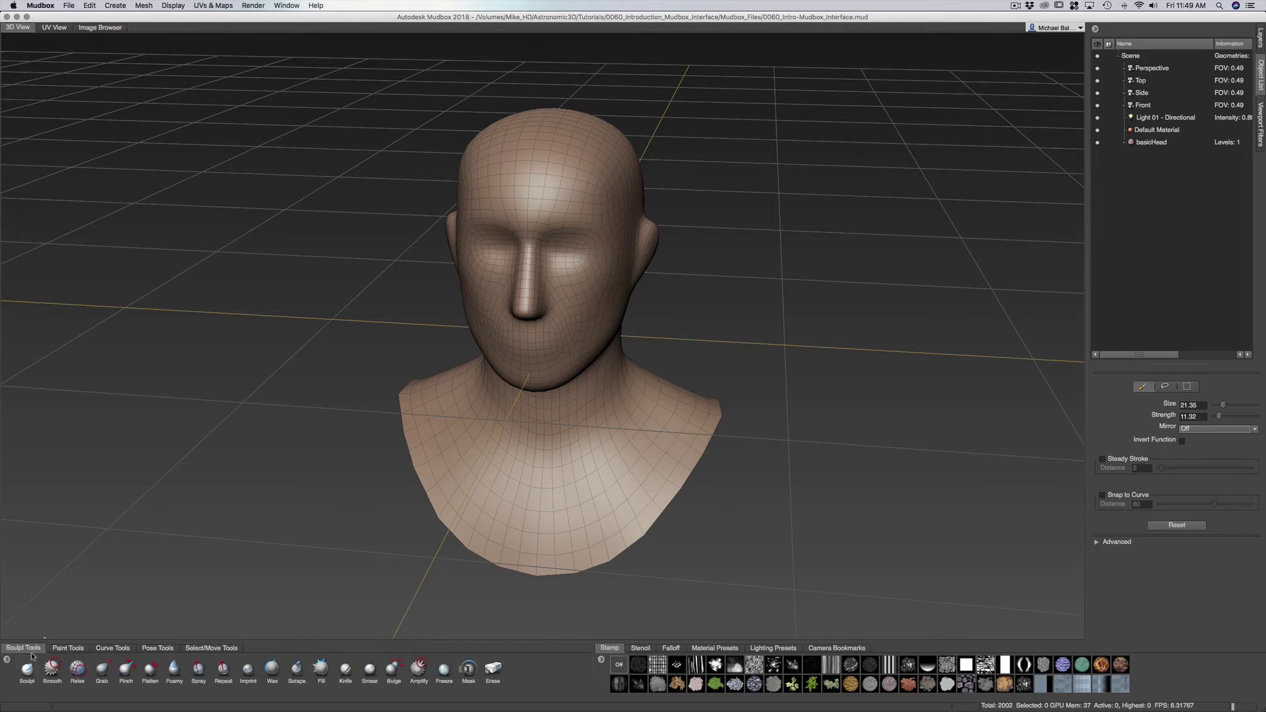
click(115, 650)
click(152, 649)
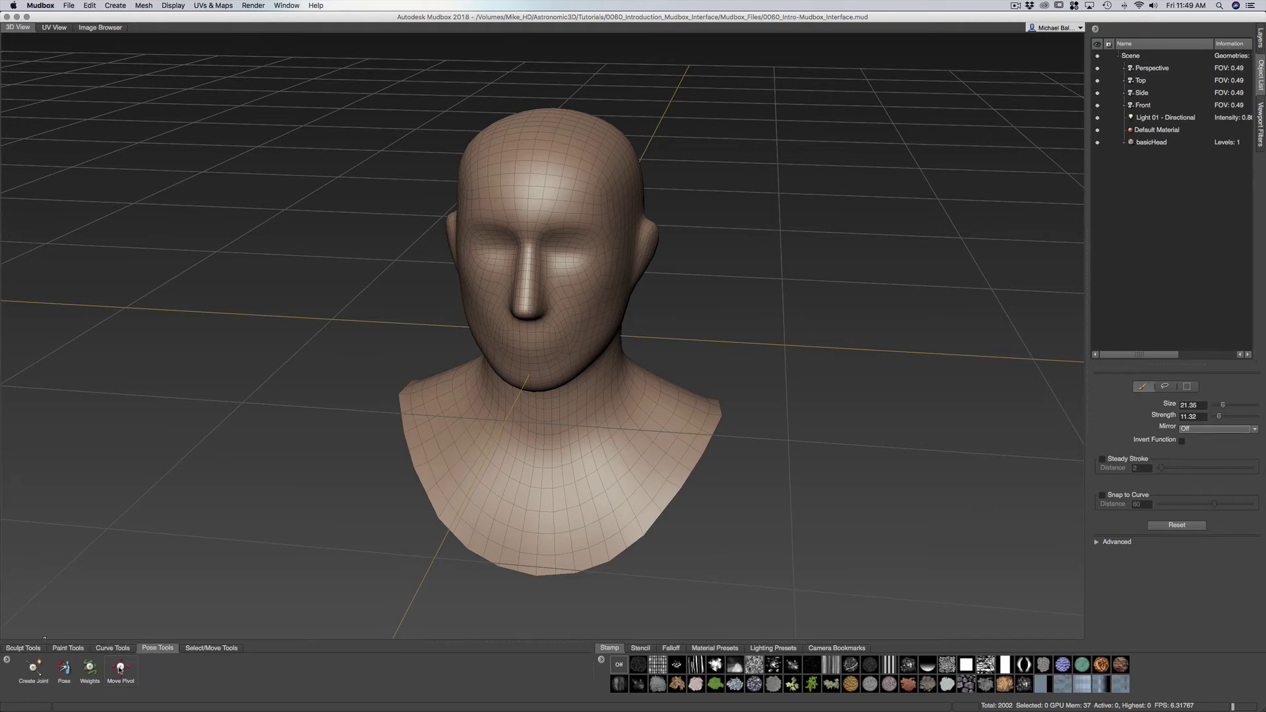
click(204, 650)
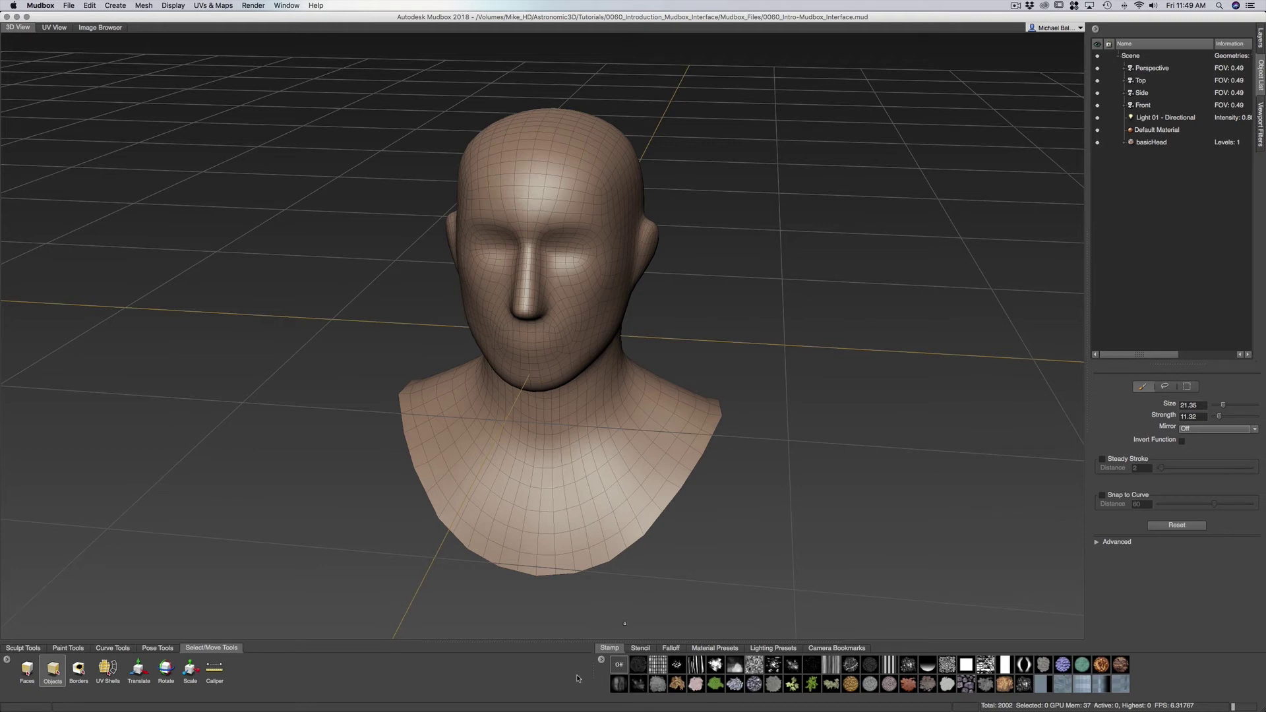
View the stencils, falloffs, material presets, lighting presets and camera bookmarks, and return to the stamps
click(645, 650)
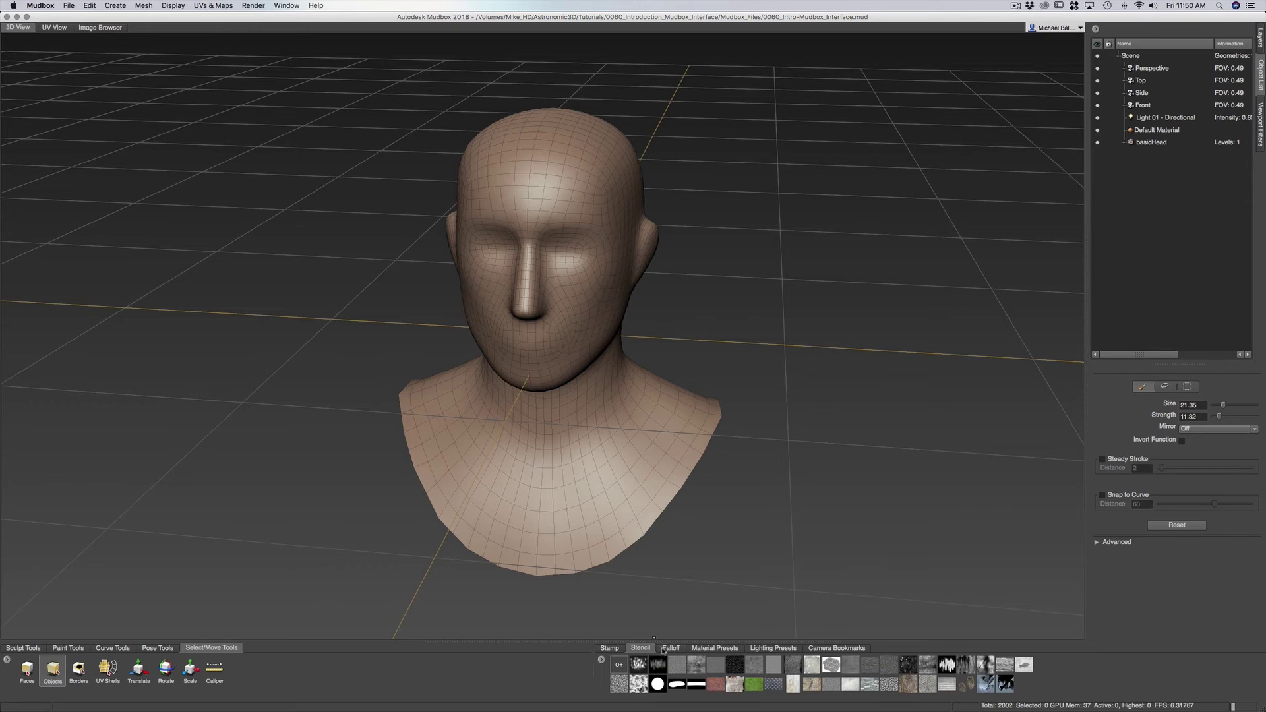
click(671, 649)
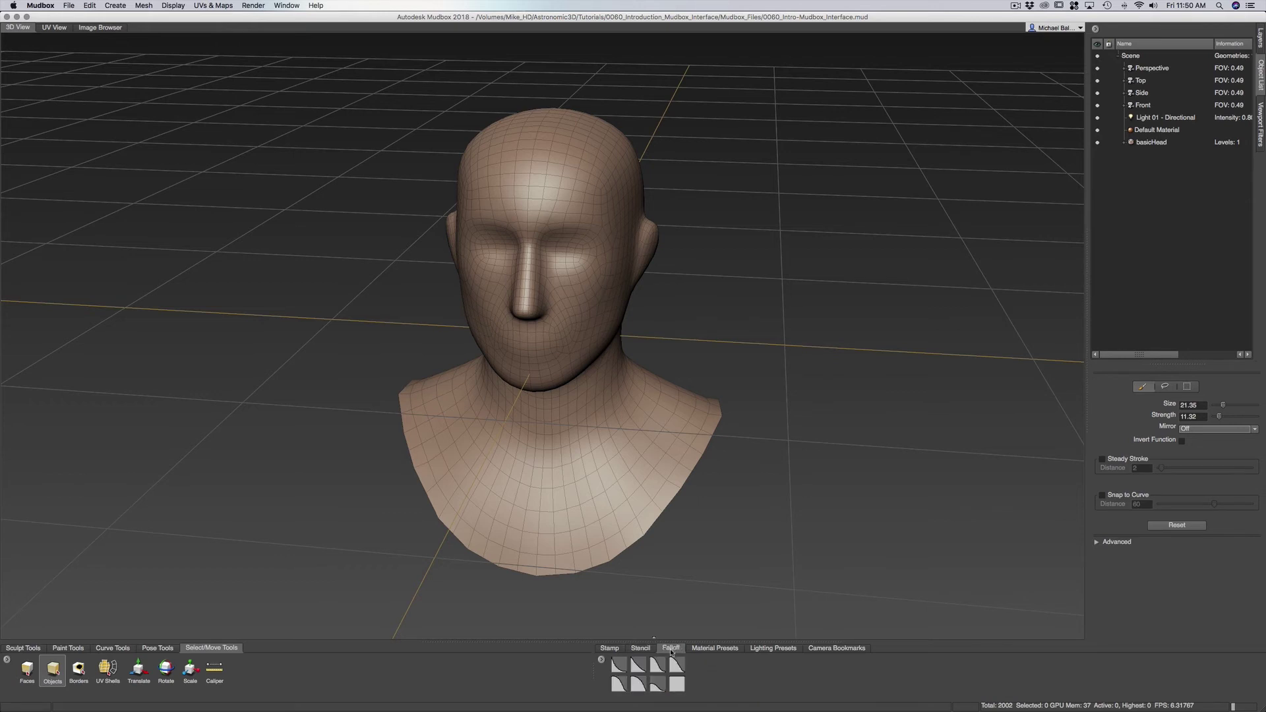
click(706, 650)
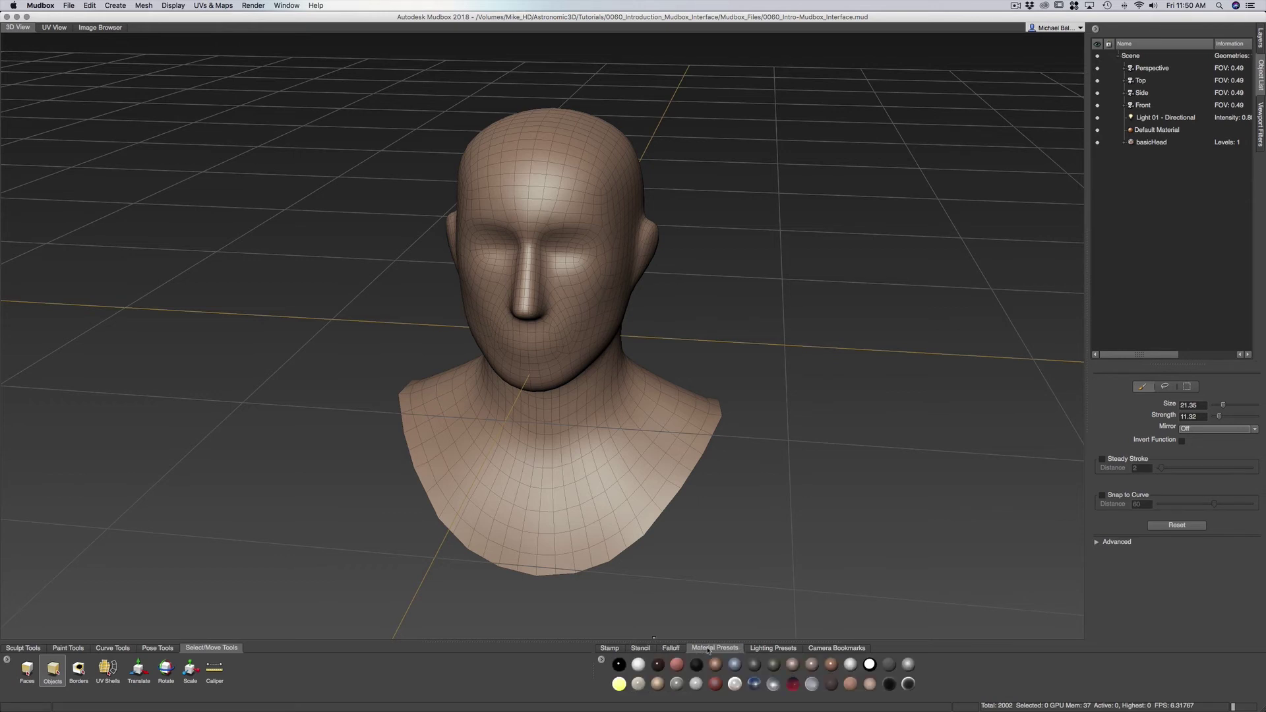
click(765, 650)
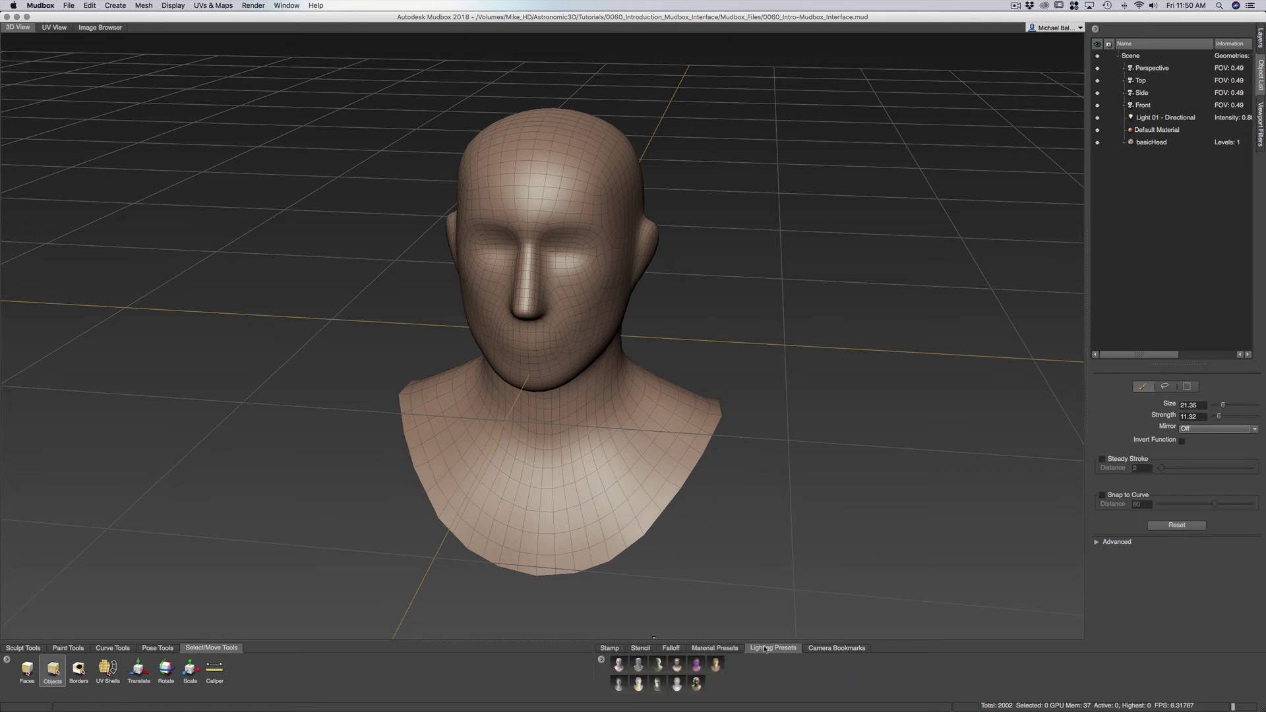
click(815, 650)
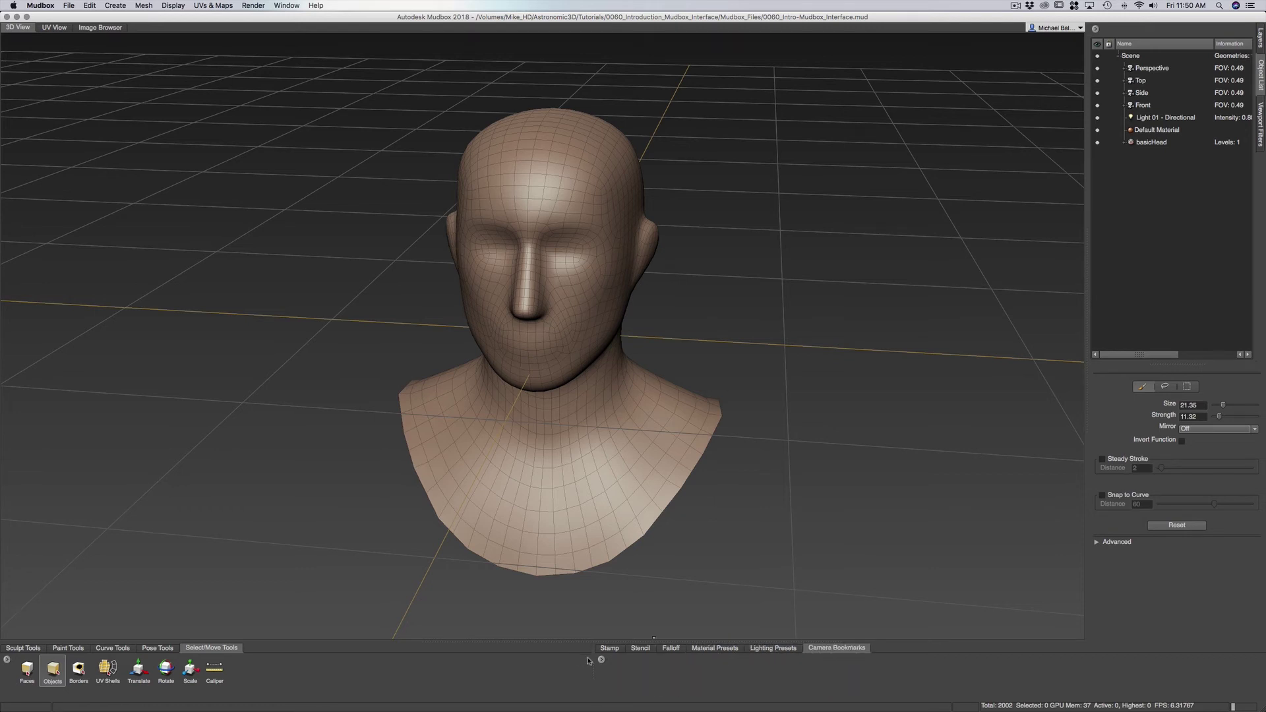
click(611, 650)
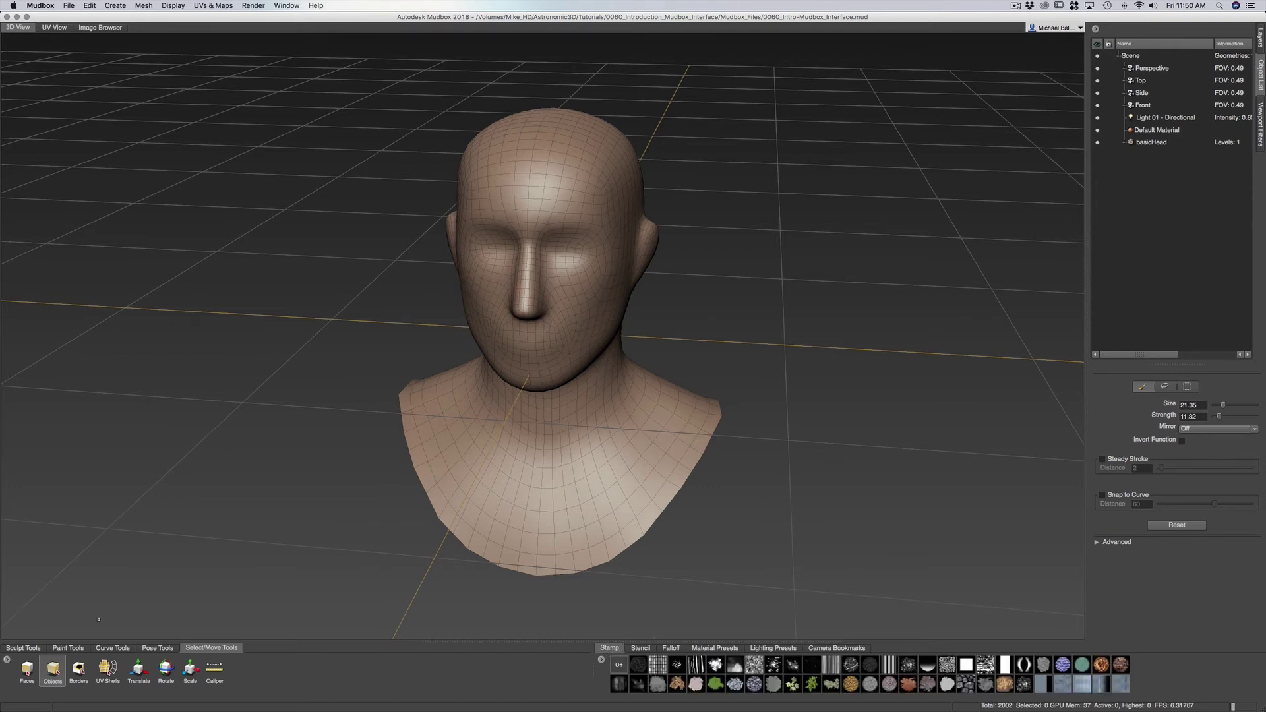
Activate the Sculpt brush and hide the wireframe on the head, with the face in close view
click(27, 650)
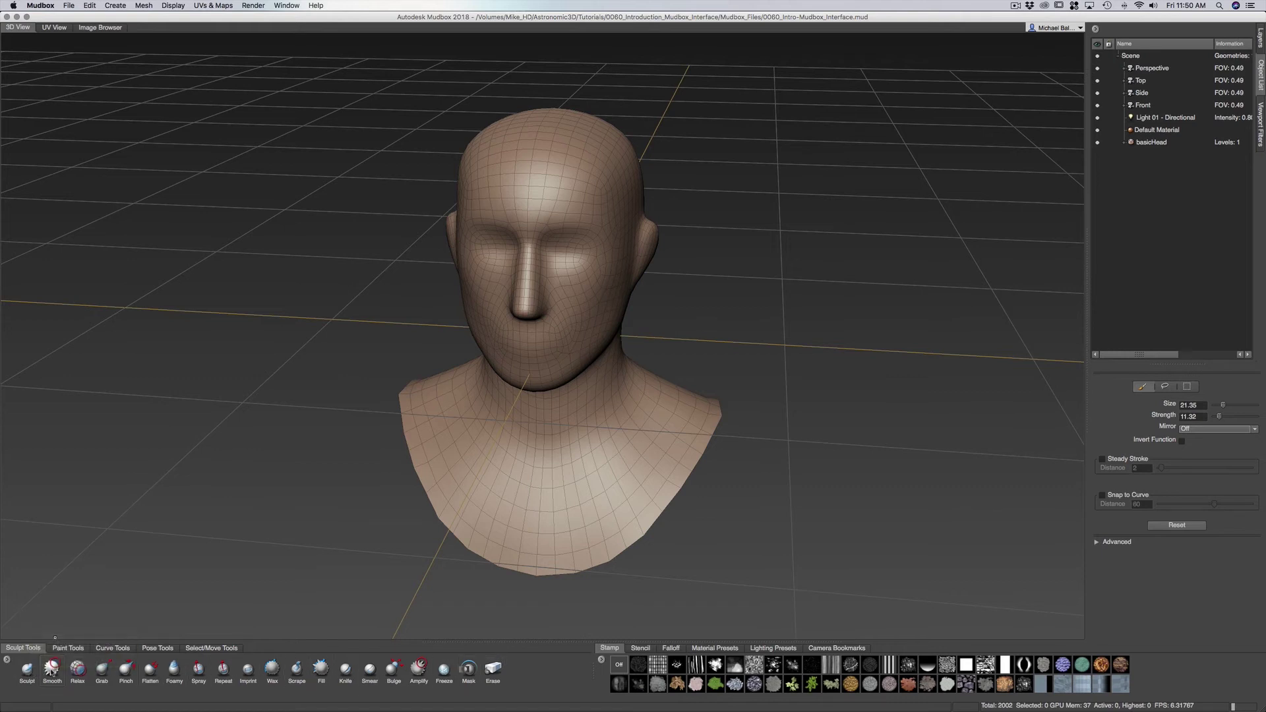
click(24, 670)
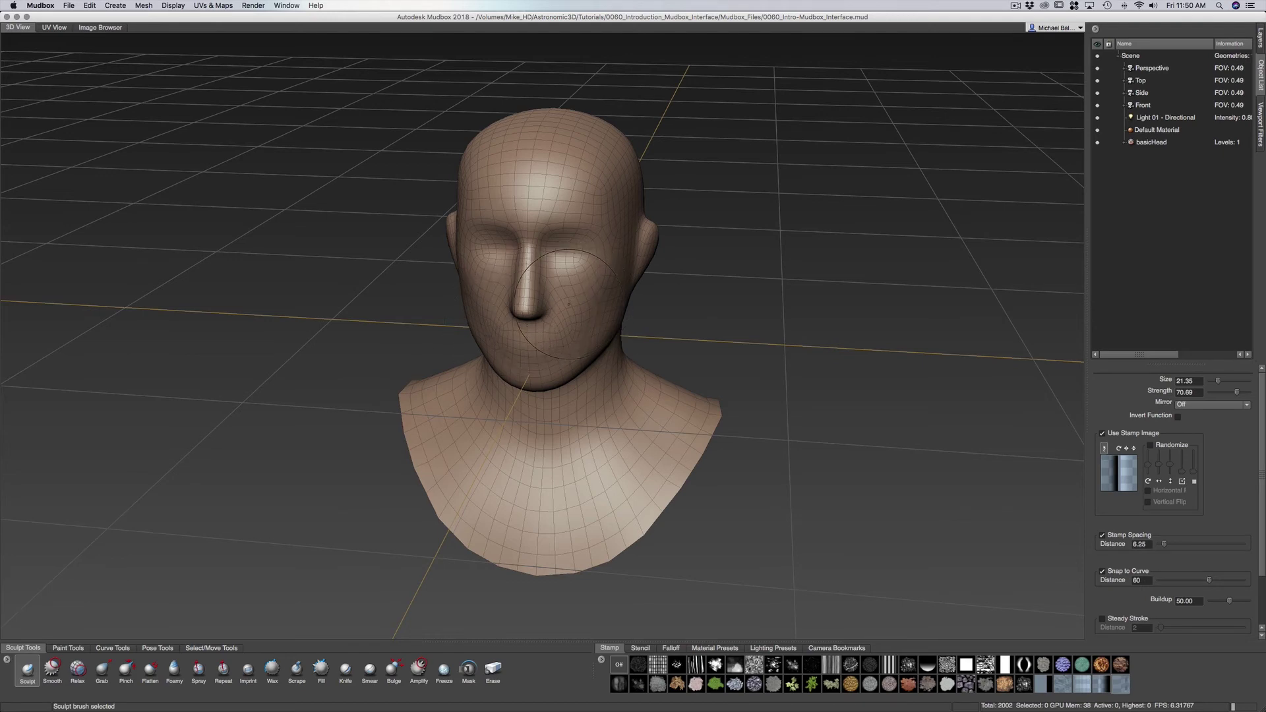
scroll(561, 307, up, 3)
mouse_move(583, 300)
alt+mouse_down()
mouse_move(612, 300)
mouse_move(626, 277)
alt+mouse_up()
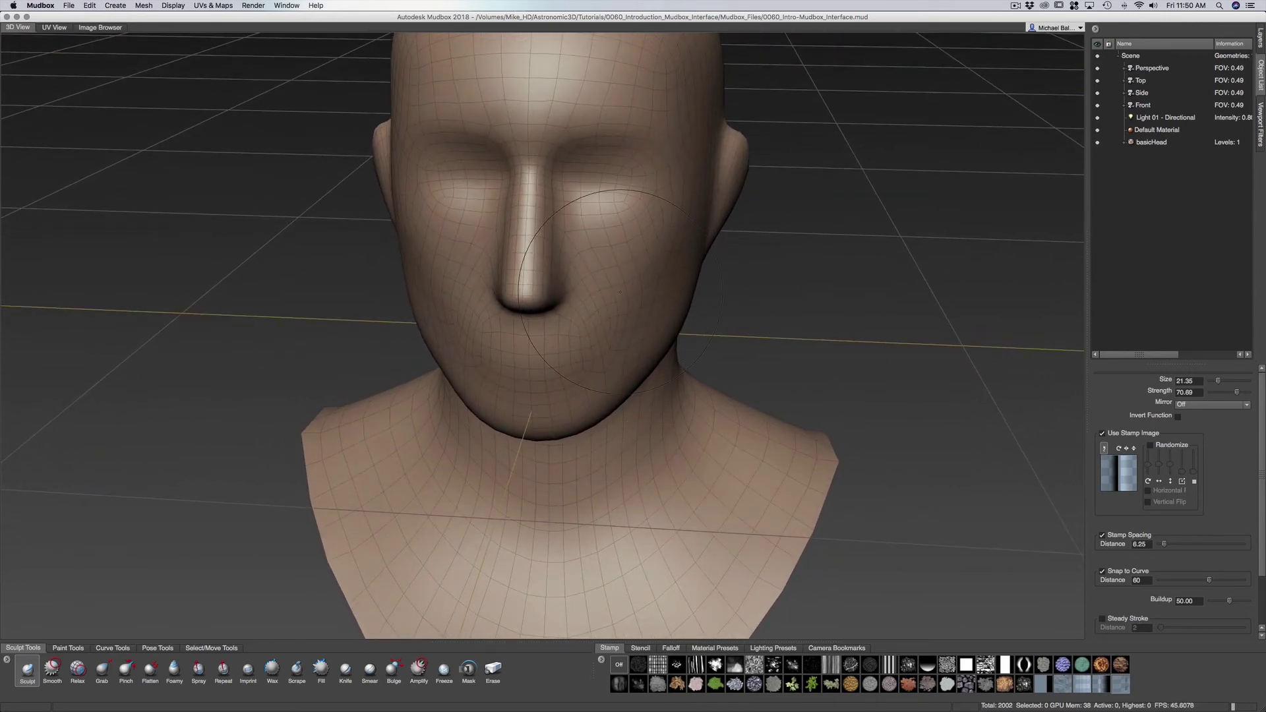
key(w)
alt+drag(609, 311, 585, 326)
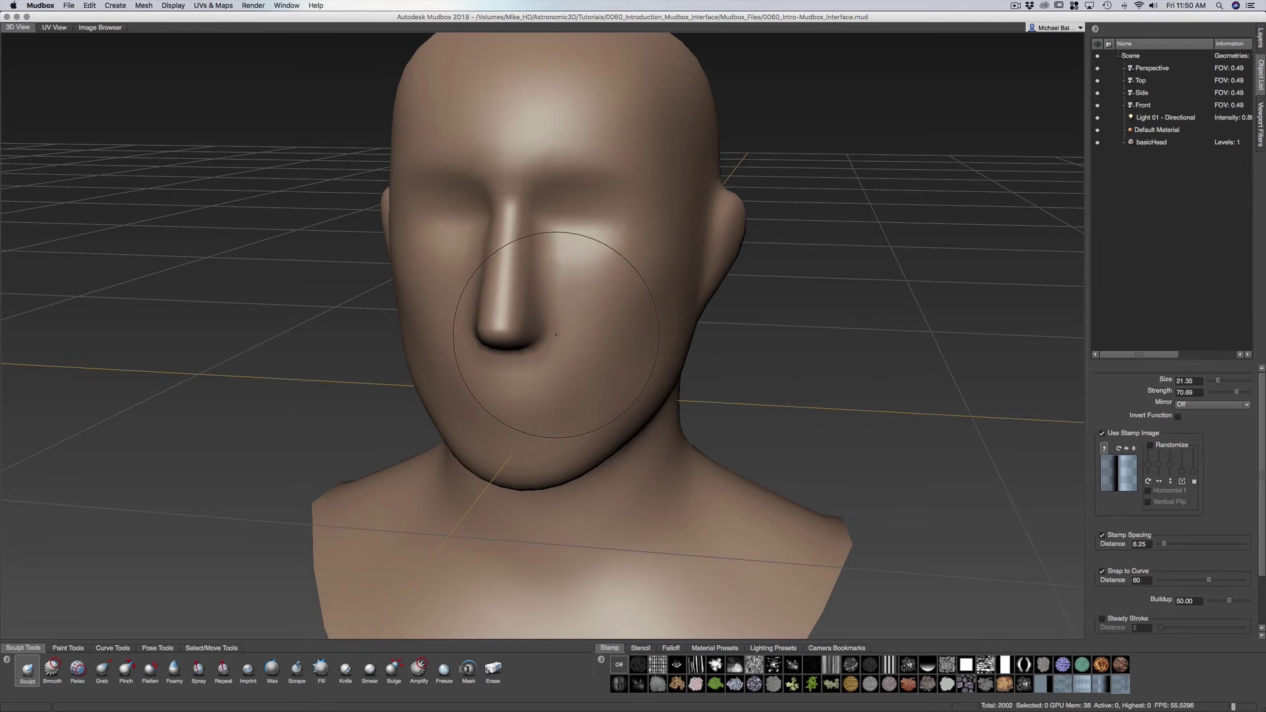
Resize the Sculpt brush to about 11.57 and set its strength to about 53.54
drag(566, 327, 589, 343)
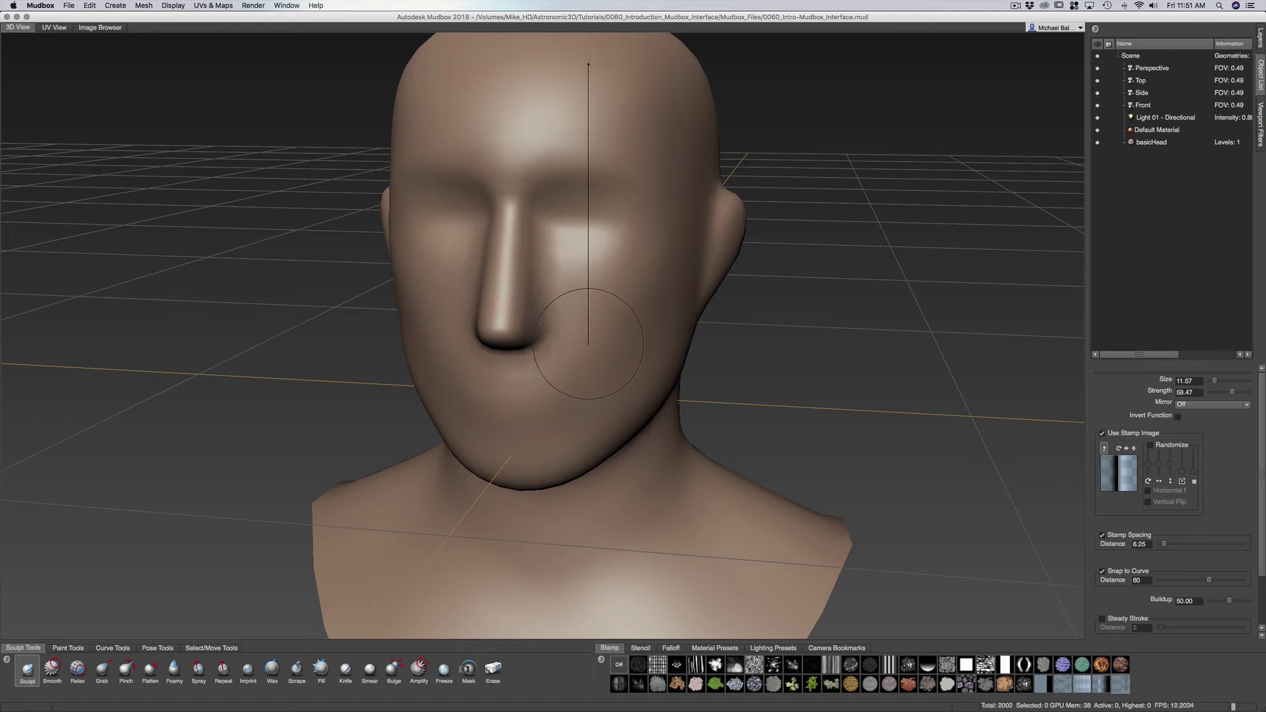
drag(588, 343, 586, 340)
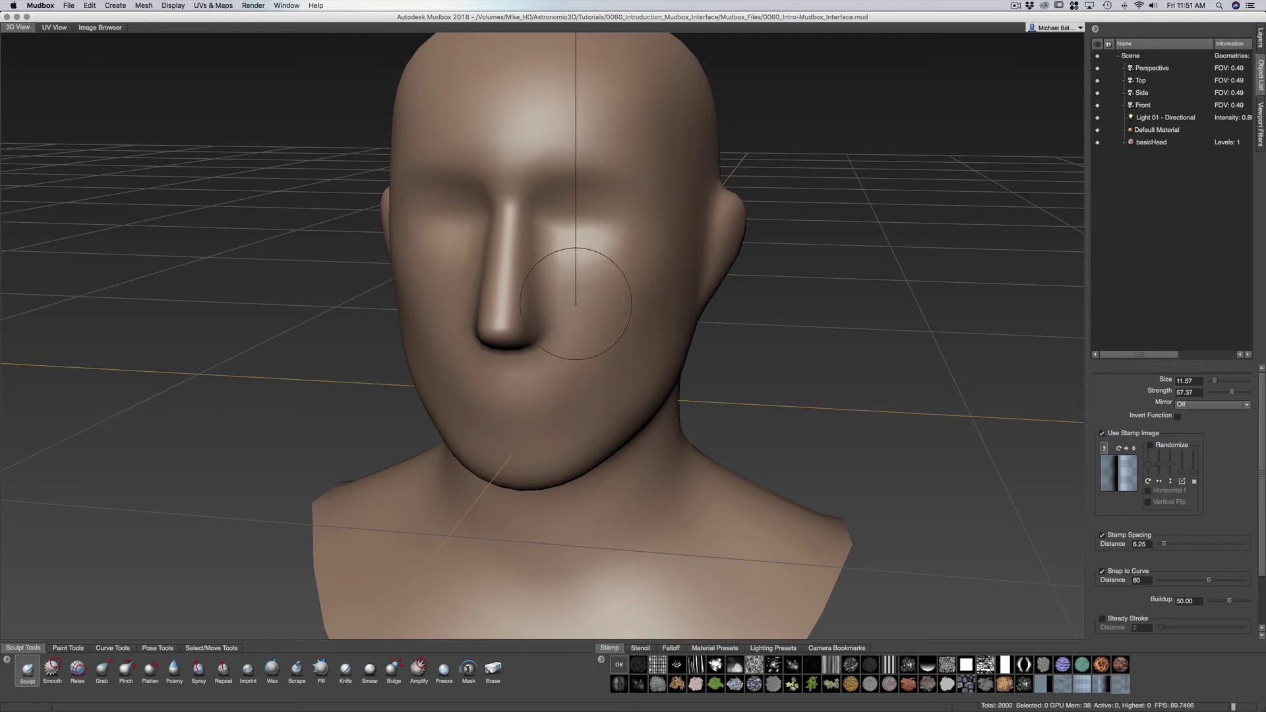
drag(575, 303, 581, 305)
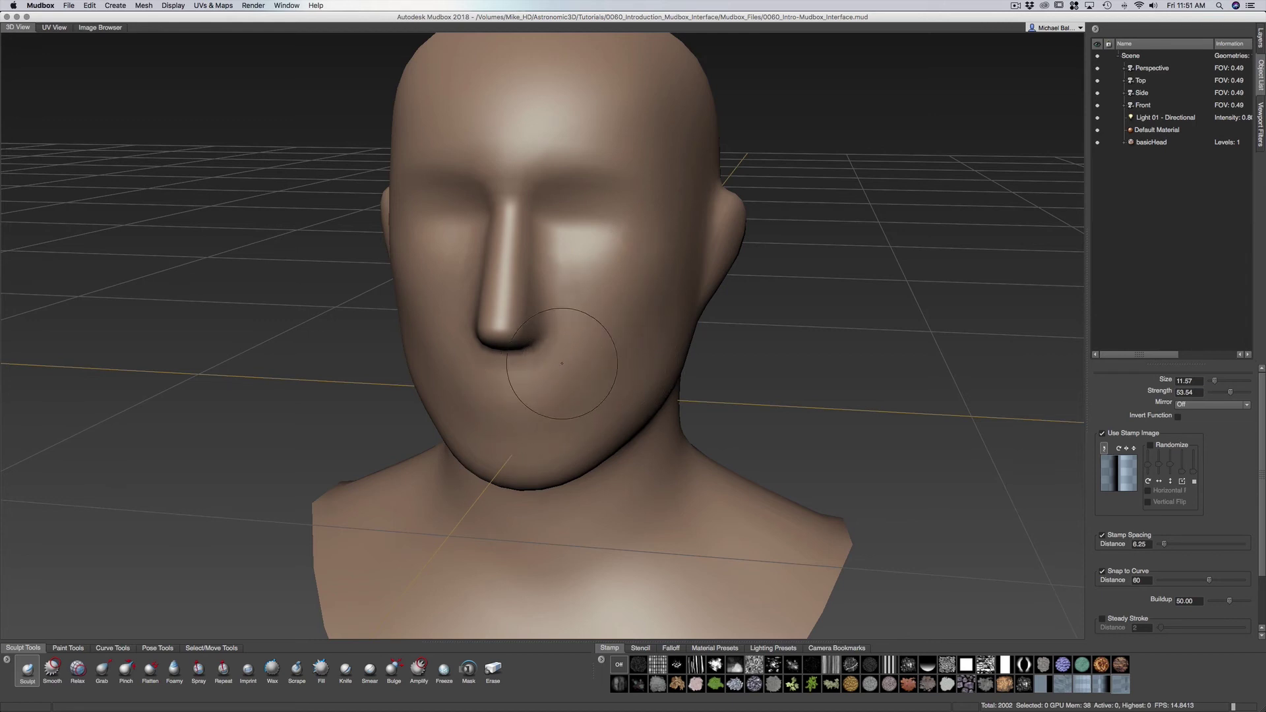
Sculpt a rough raised crease from the mouth up across the head's left cheek, with brush size 13.93
alt+drag(590, 315, 620, 330)
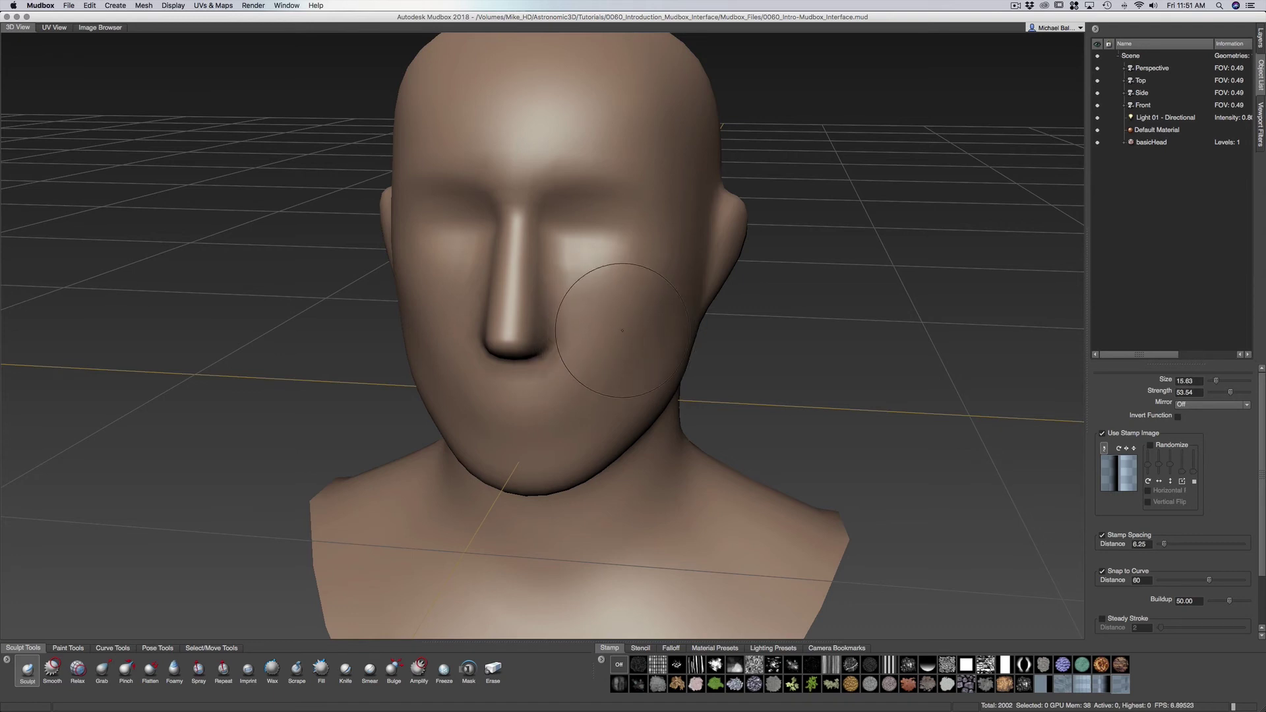
alt+drag(610, 339, 617, 343)
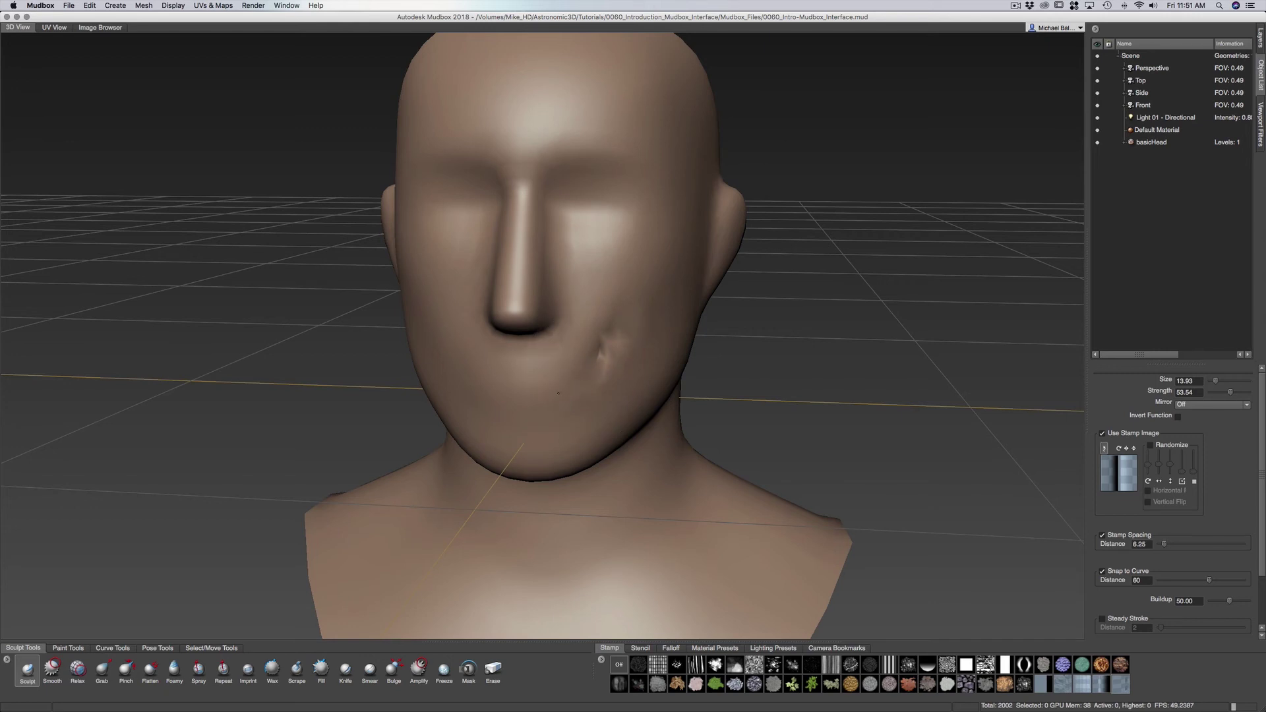
drag(567, 391, 595, 365)
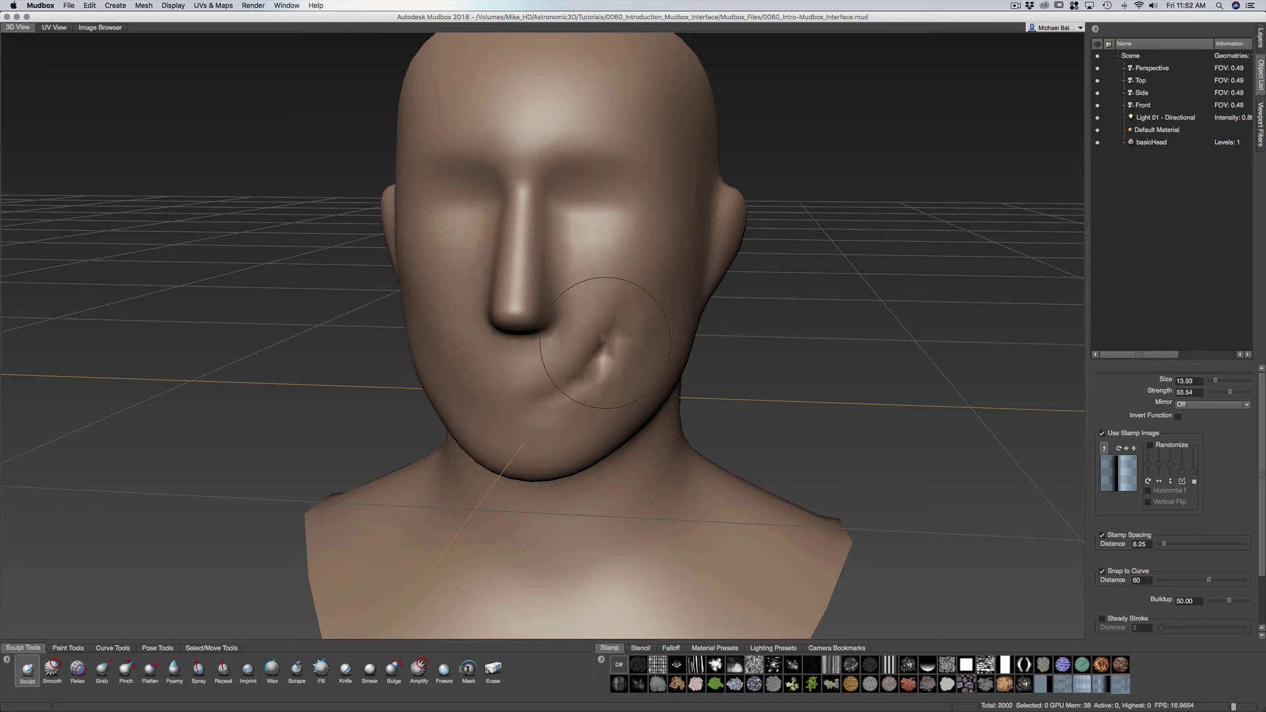
mouse_move(606, 343)
alt+mouse_down()
mouse_move(597, 365)
mouse_move(553, 382)
mouse_move(618, 325)
alt+mouse_up()
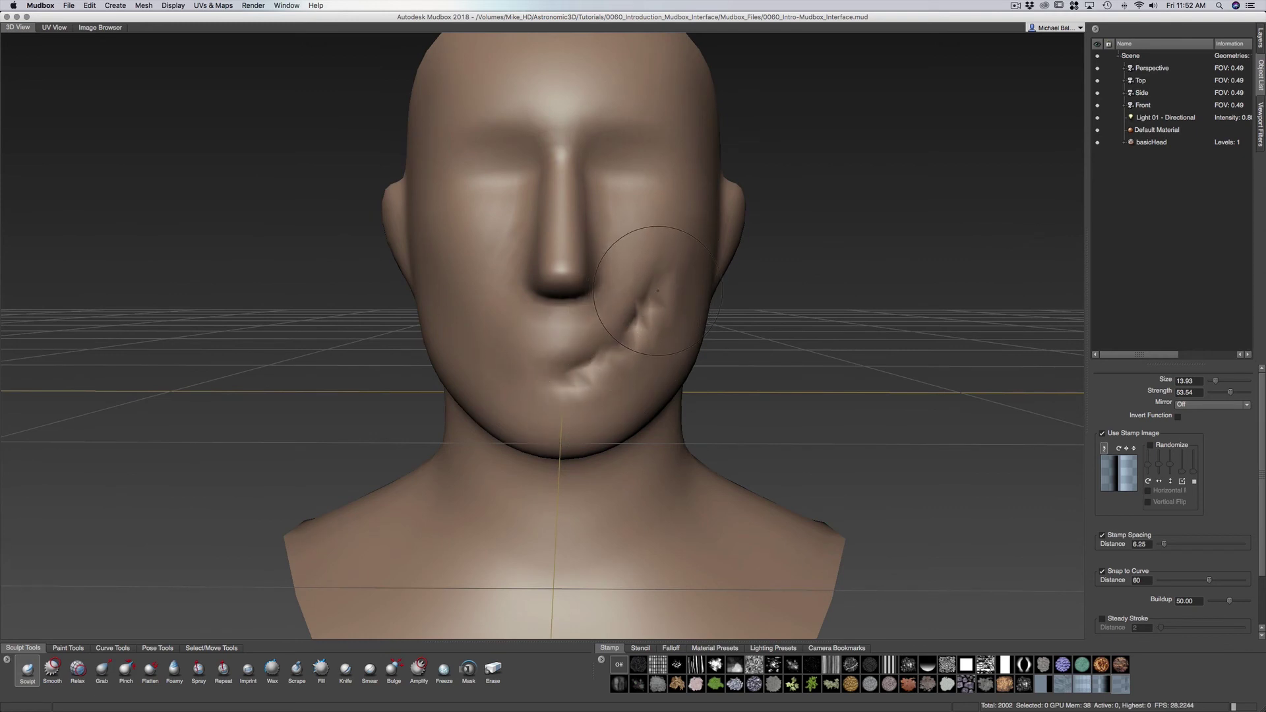
alt+drag(657, 290, 625, 286)
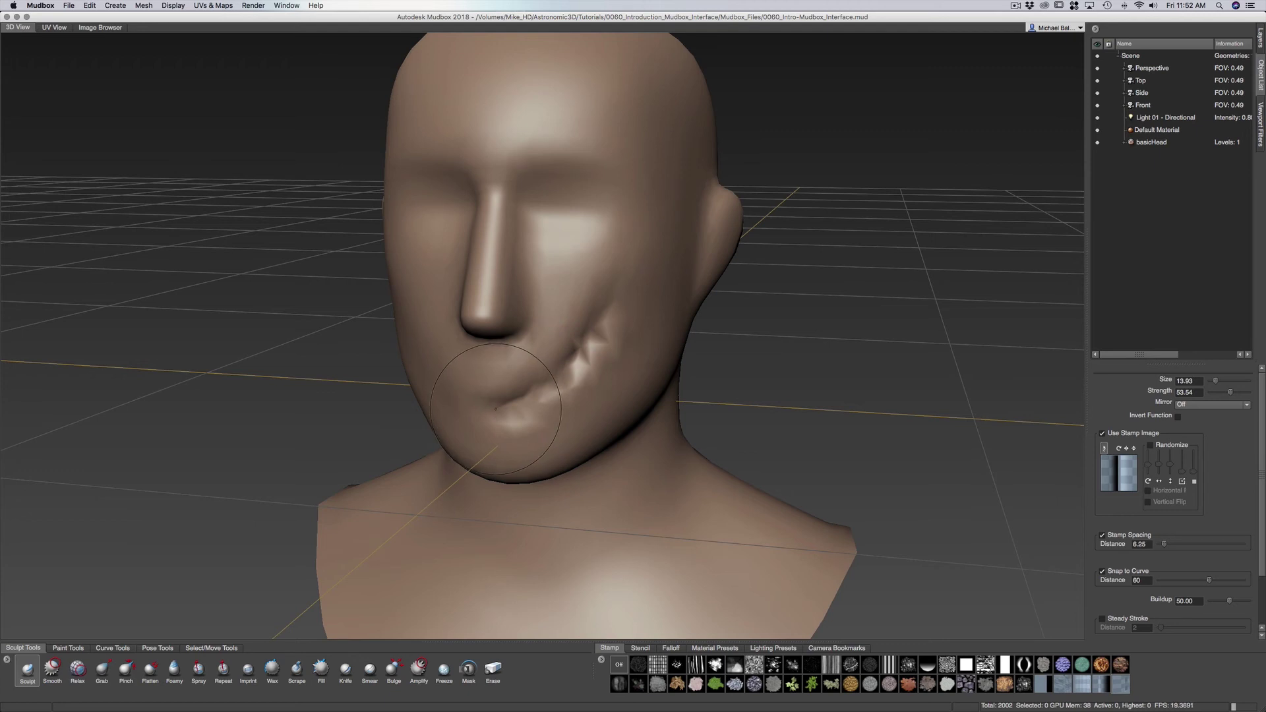
alt+drag(494, 404, 523, 297)
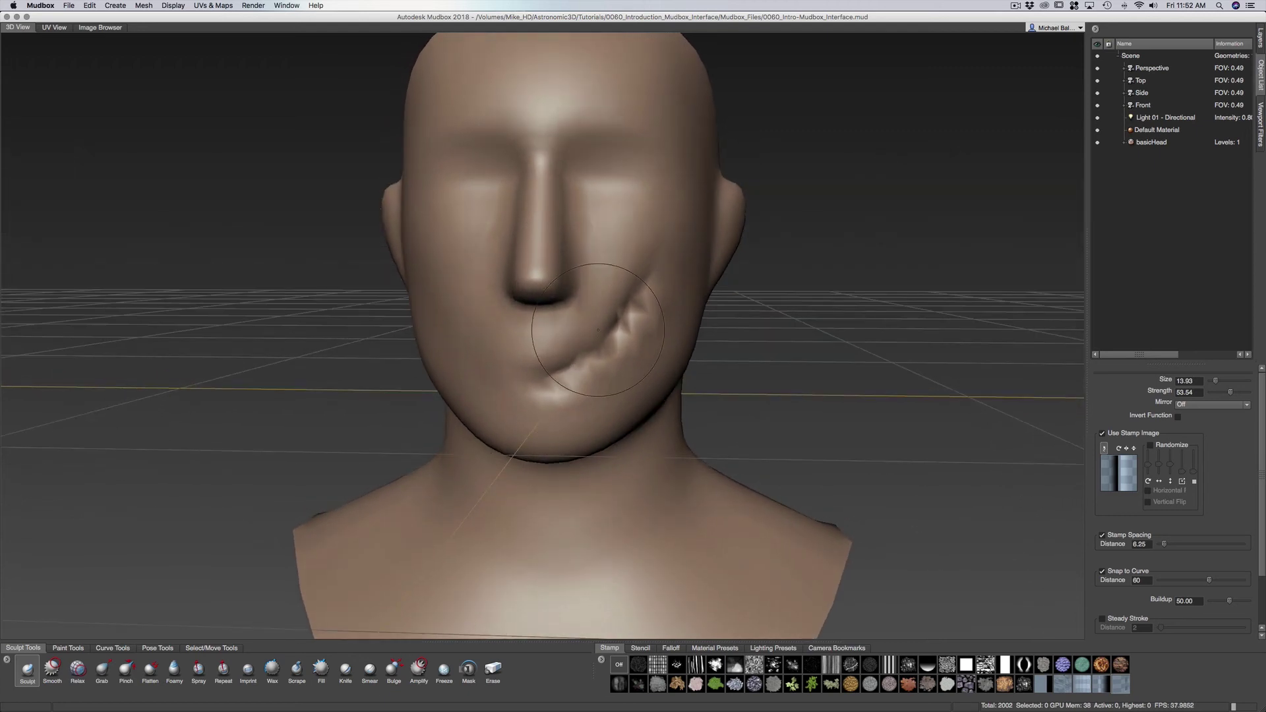
alt+drag(539, 389, 542, 388)
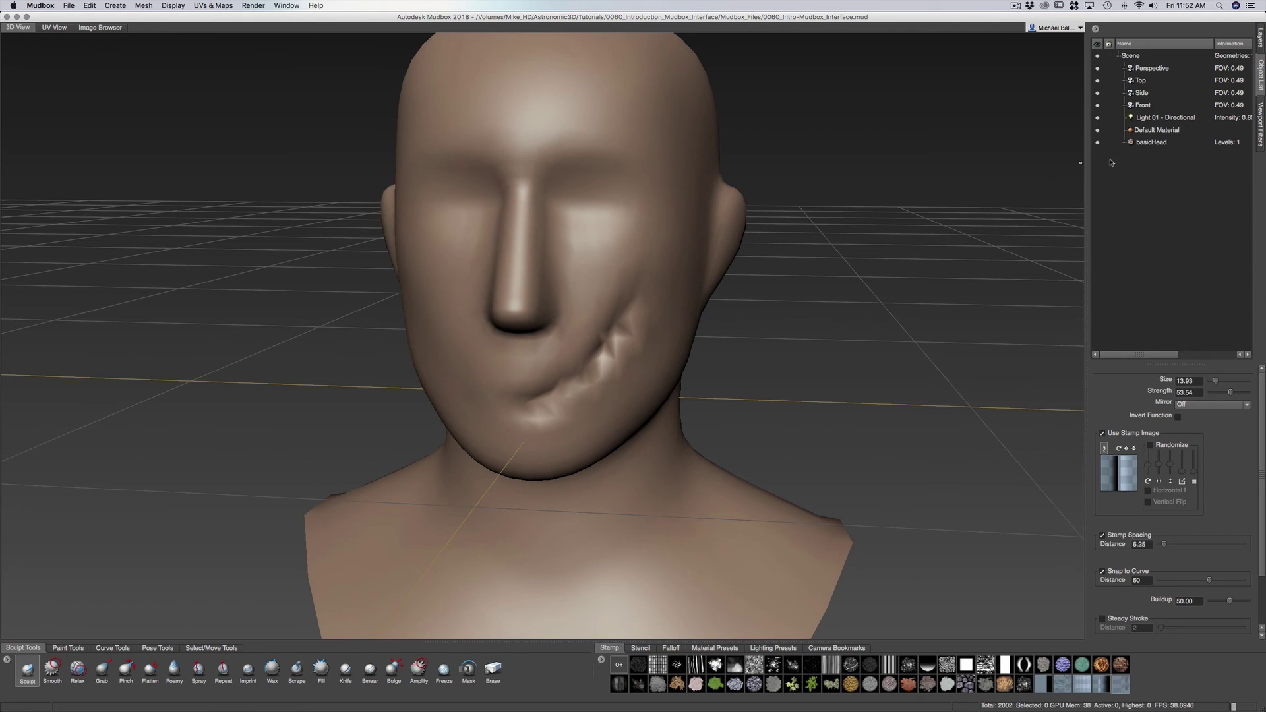
Show the wireframe to examine the polygons around the sculpted cheek, and hide it again
alt+drag(567, 366, 567, 368)
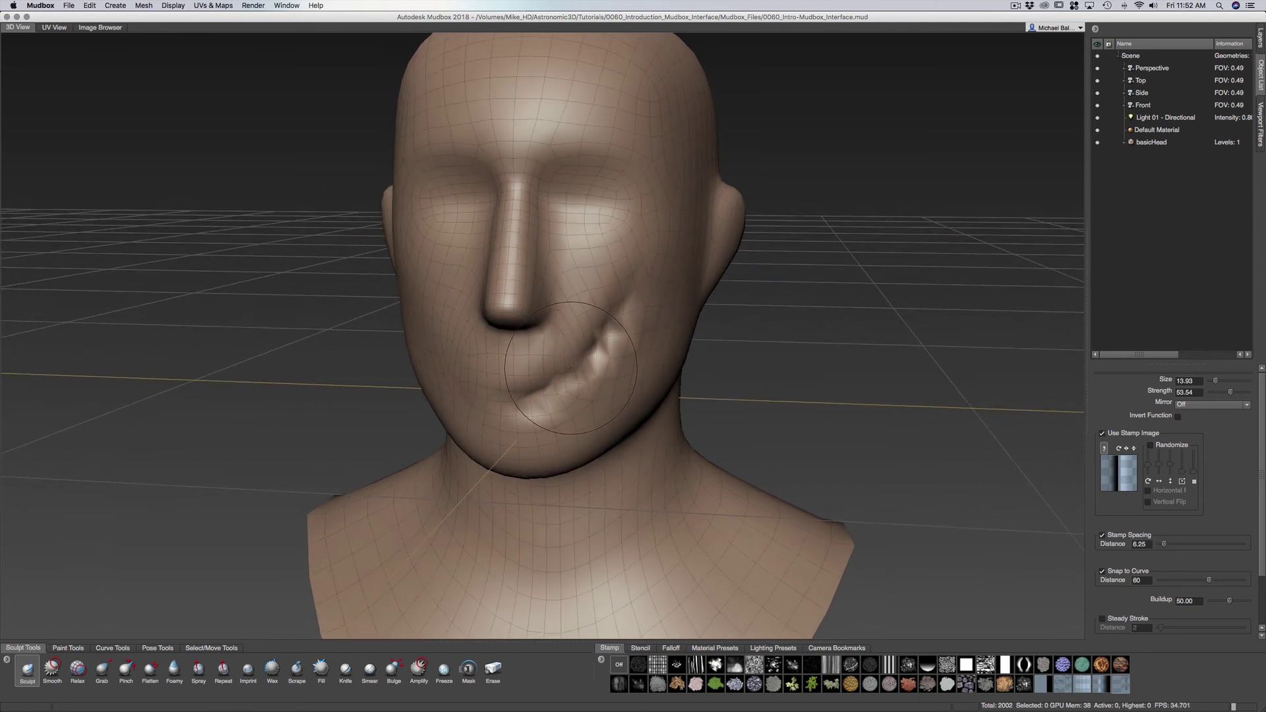
key(w)
alt+drag(491, 386, 523, 397)
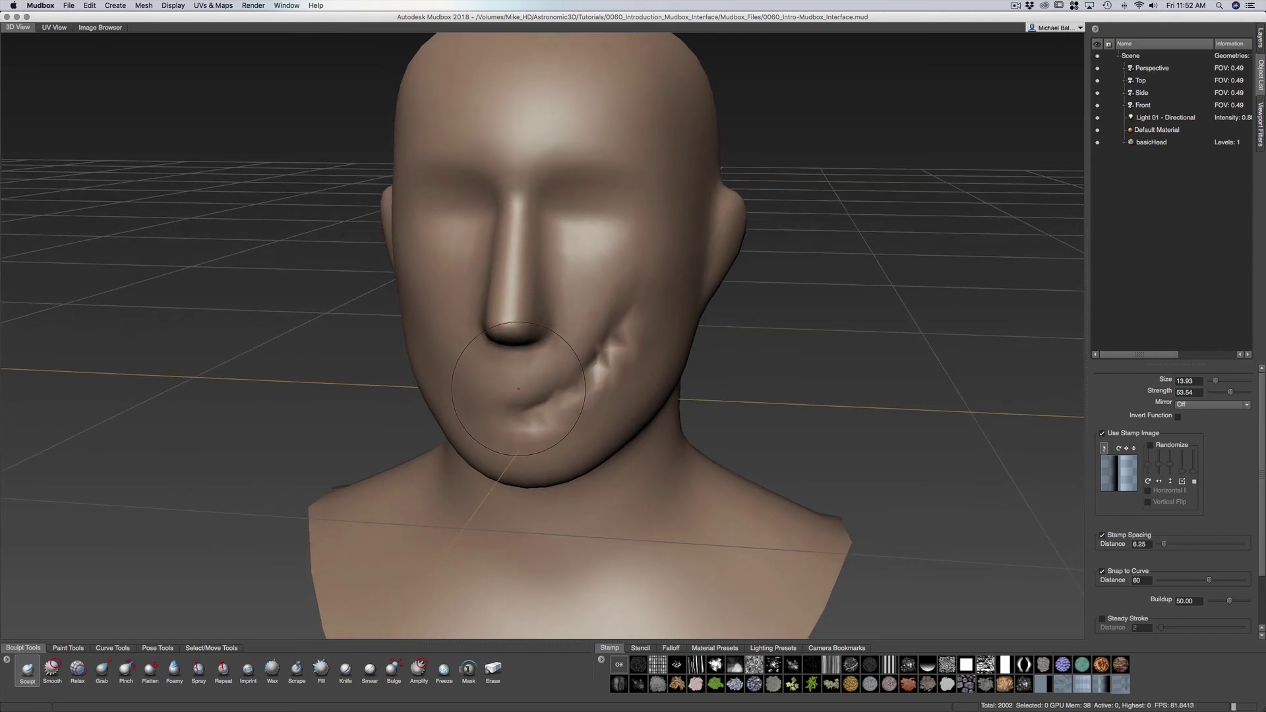
Add a new subdivision level to the head mesh and show its wireframe
click(148, 7)
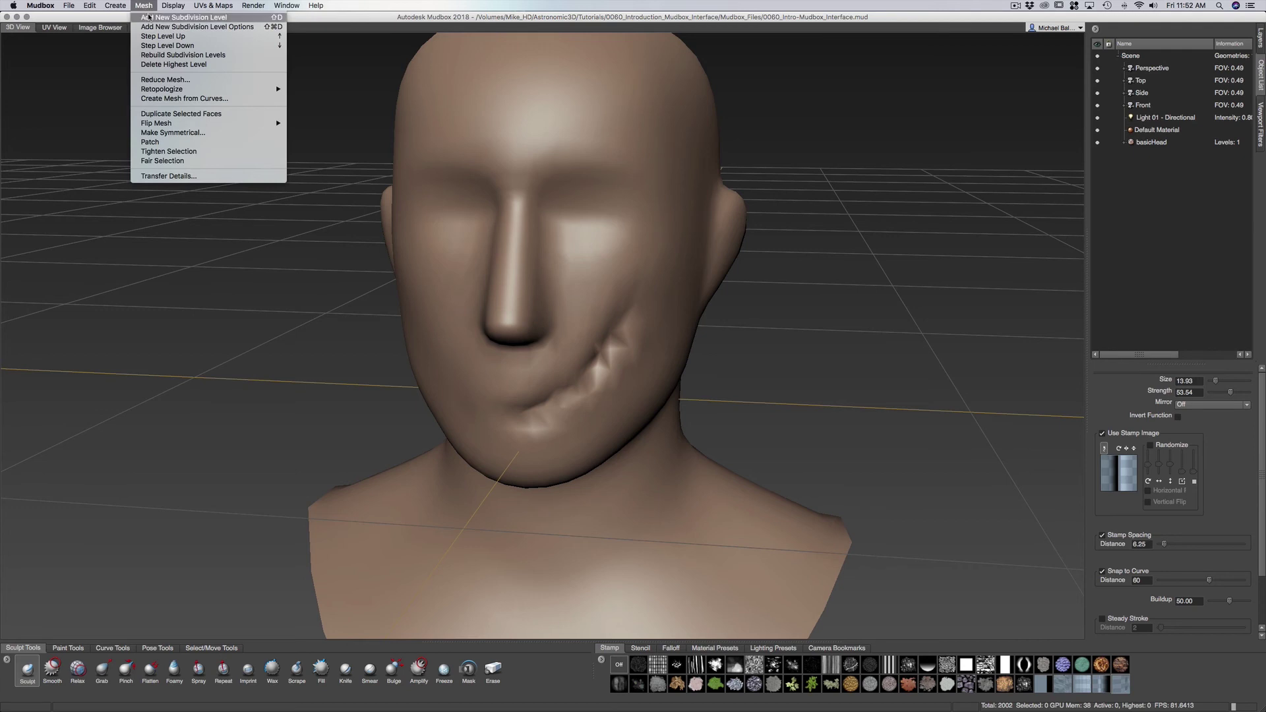
click(149, 17)
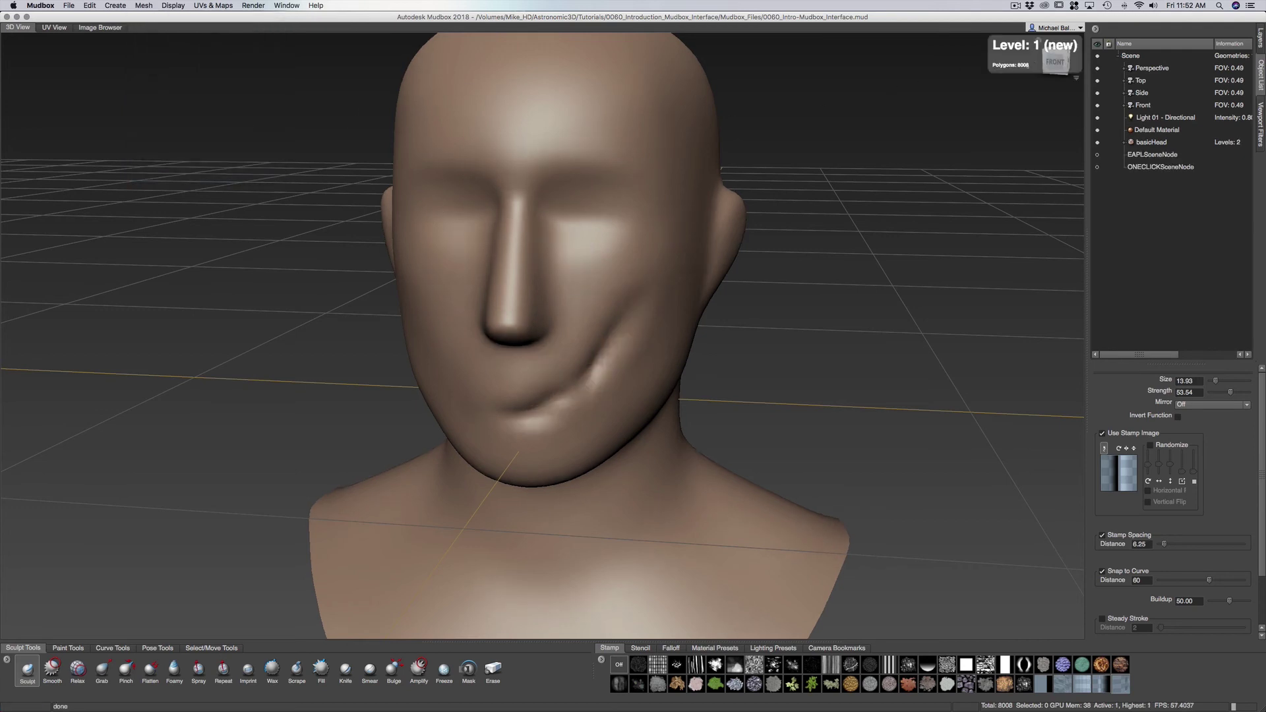
alt+drag(610, 347, 604, 320)
key(w)
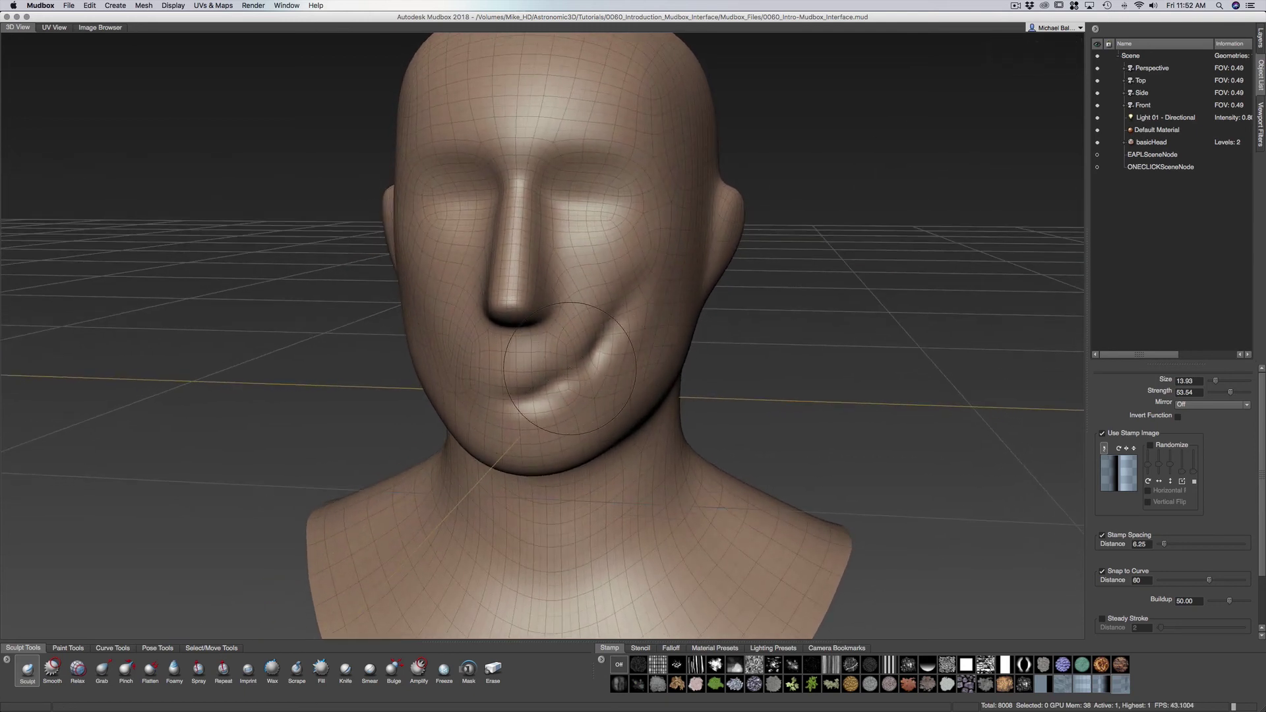
Hide the wireframe and sculpt small bumps along the crease on the left cheek
alt+drag(541, 400, 537, 384)
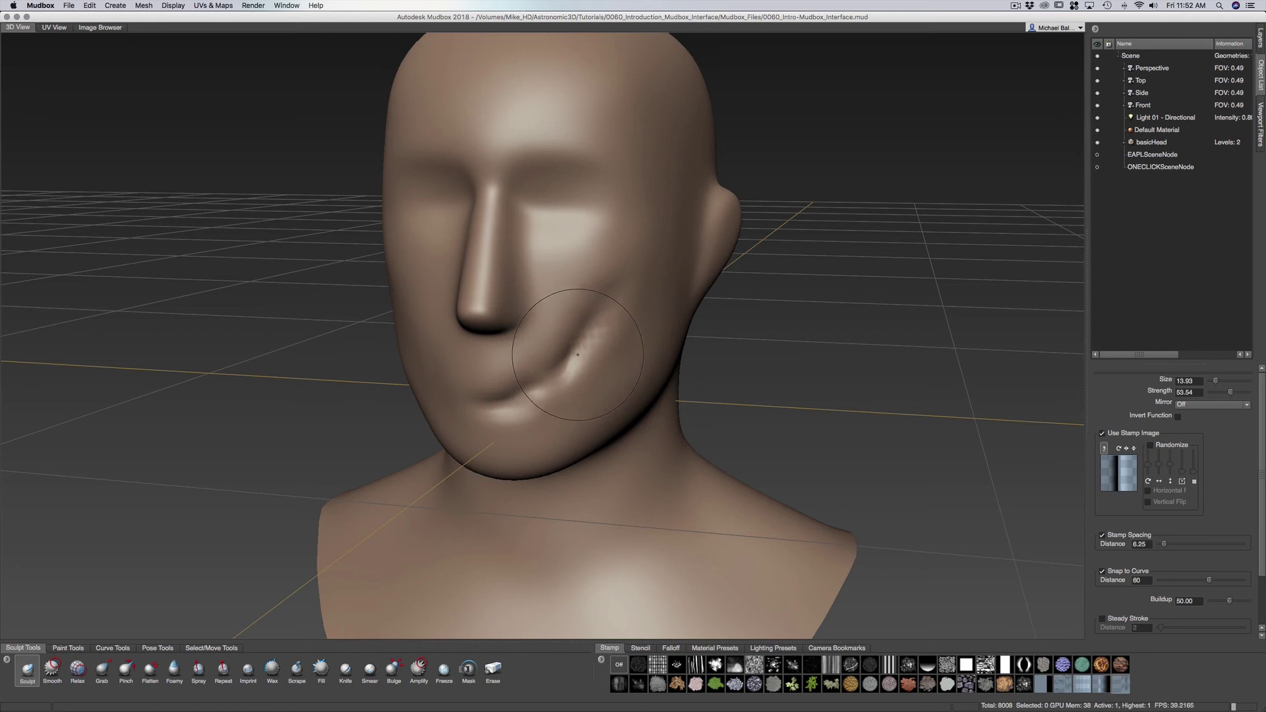
key(w)
mouse_move(567, 366)
alt+mouse_down()
mouse_move(597, 359)
mouse_move(587, 353)
alt+mouse_up()
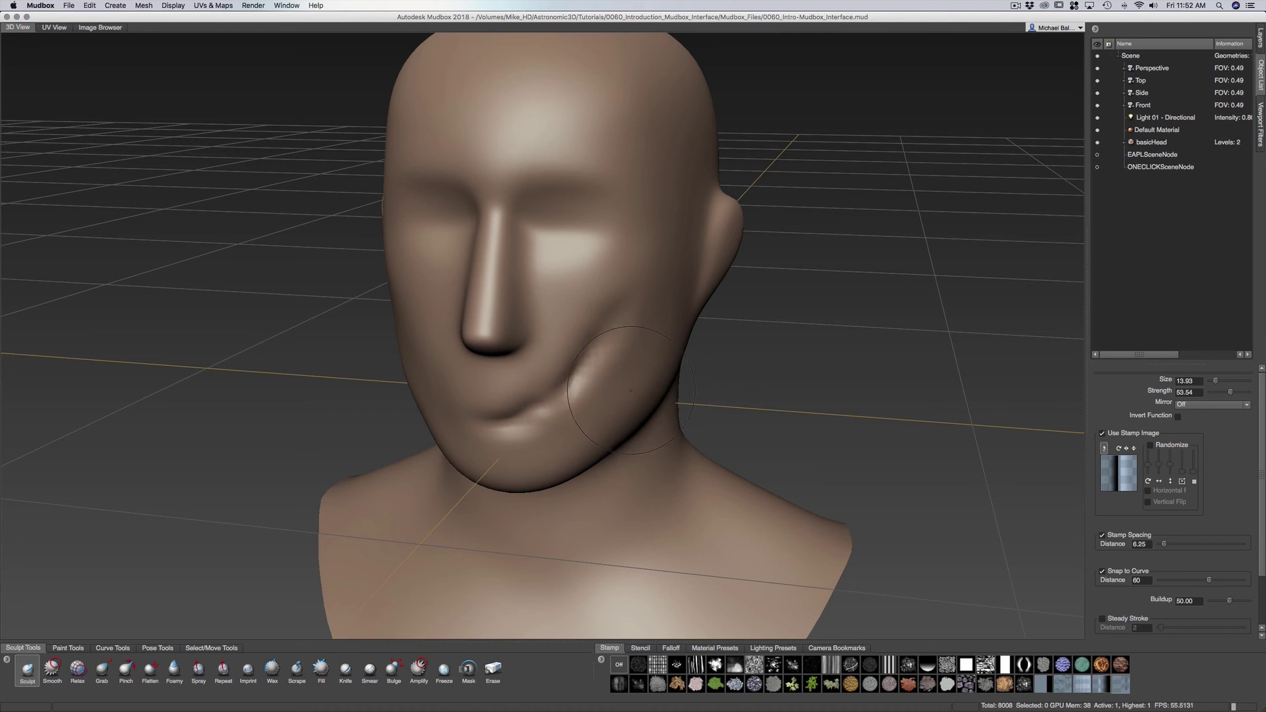
alt+drag(615, 376, 626, 350)
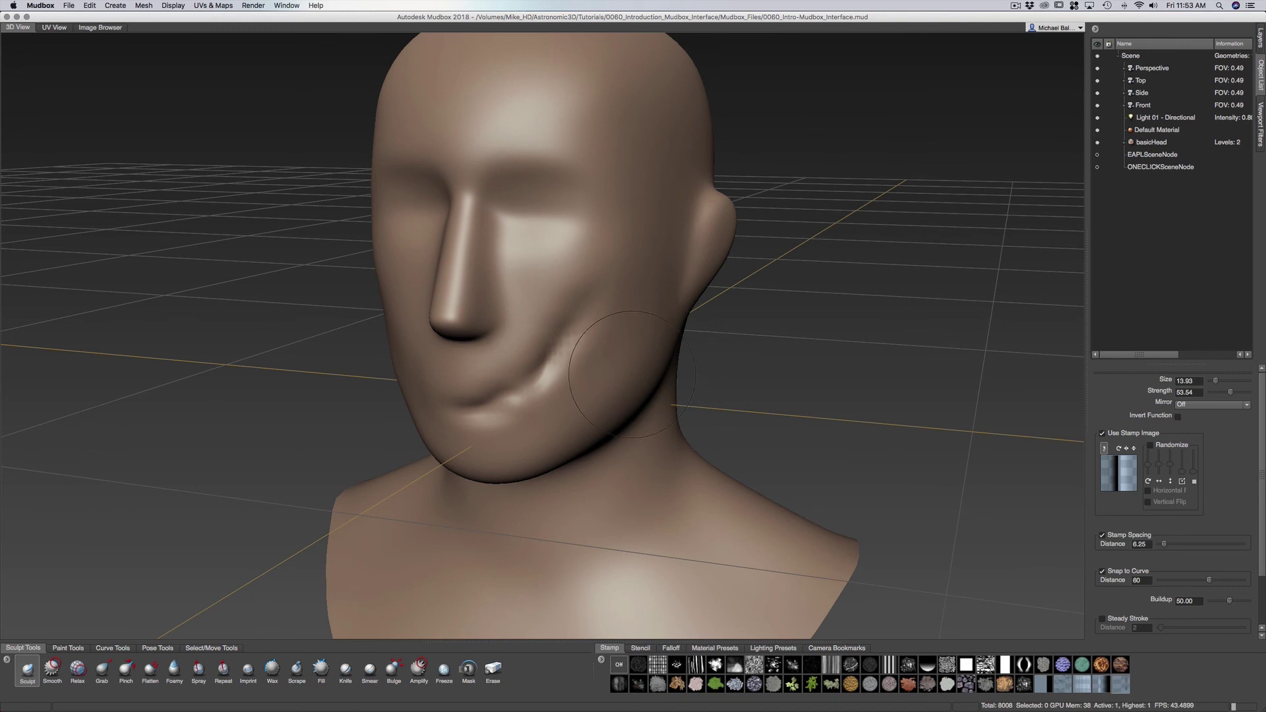
Pull the left side of the jaw outward slightly with the Grab brush
click(102, 670)
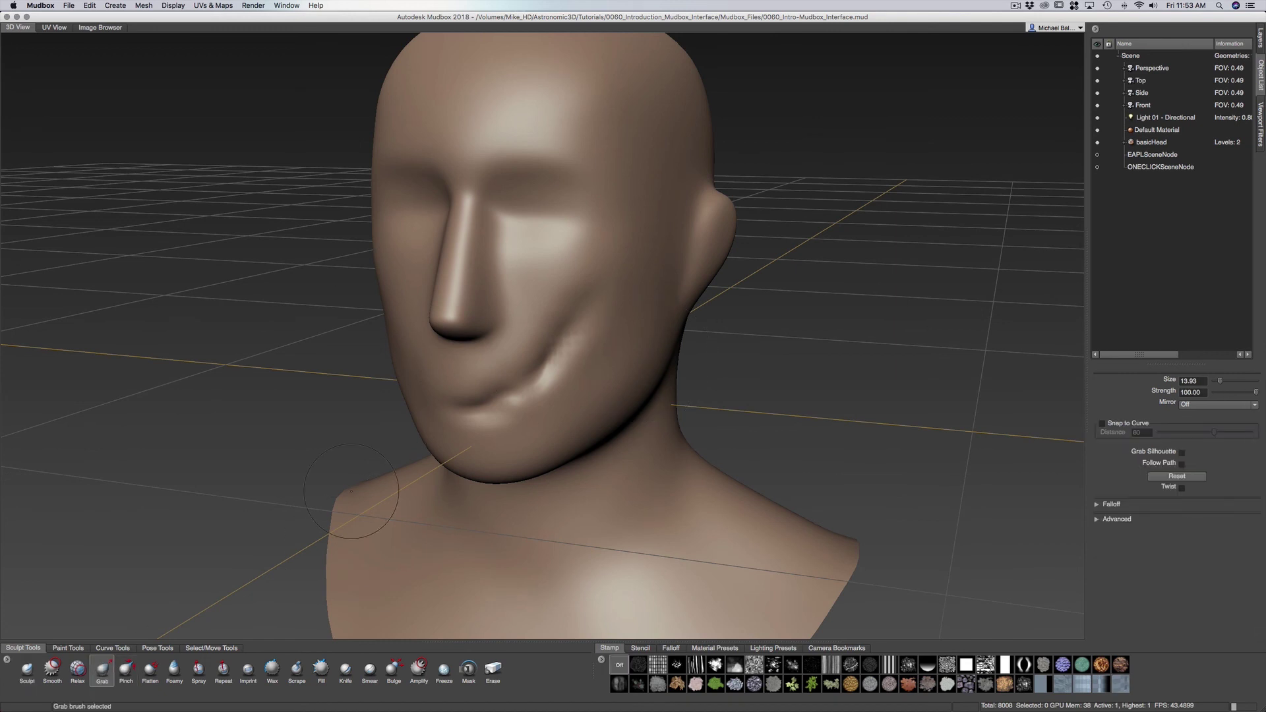
drag(634, 366, 647, 375)
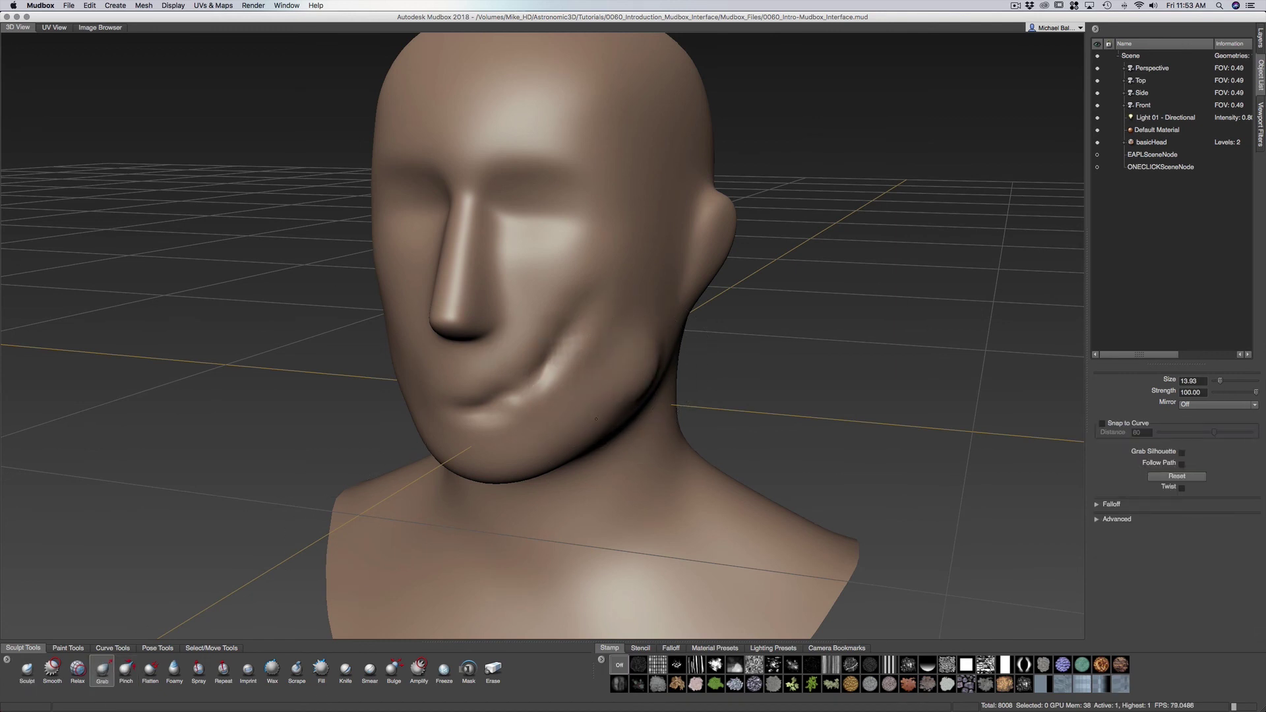
Enlarge the Grab brush to size 40.25 and use it to reshape the sides of the face slightly
mouse_move(620, 370)
mouse_down()
mouse_move(554, 330)
mouse_move(594, 316)
mouse_move(634, 319)
mouse_move(604, 336)
mouse_move(623, 347)
mouse_move(624, 385)
mouse_move(613, 404)
mouse_move(554, 389)
mouse_up()
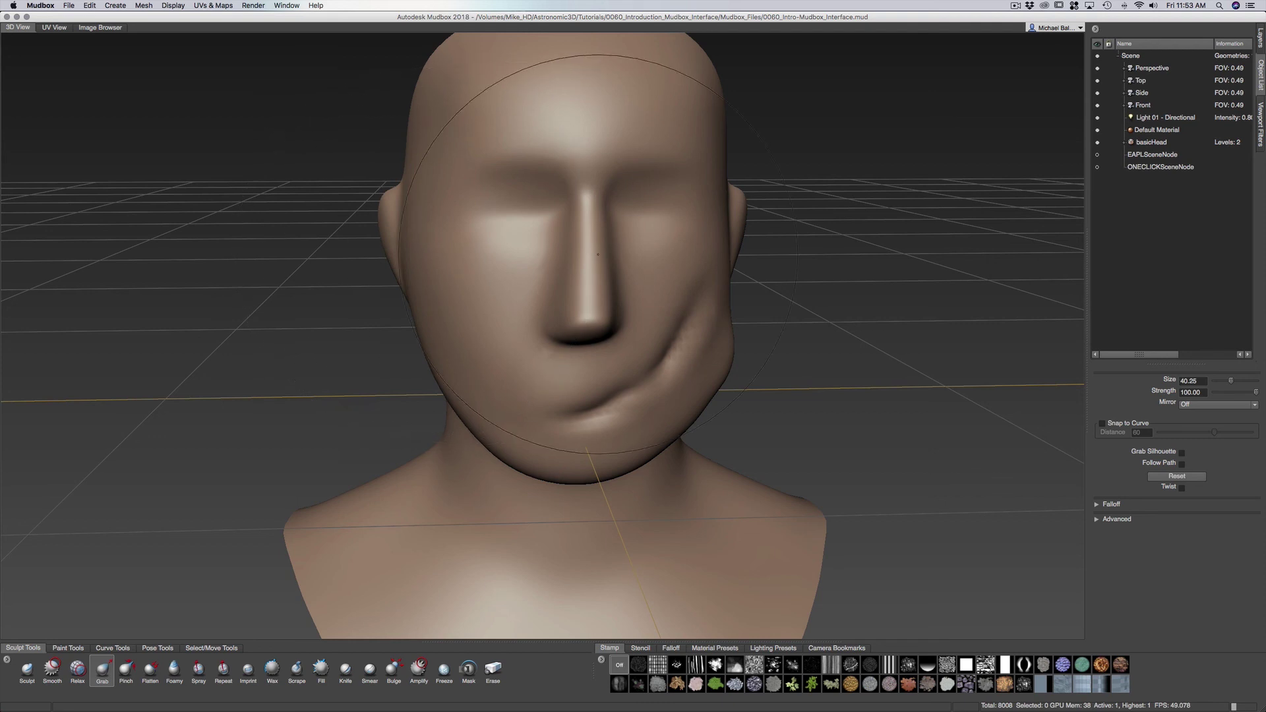
mouse_move(597, 263)
alt+mouse_down()
mouse_move(681, 267)
mouse_move(635, 326)
mouse_move(666, 223)
alt+mouse_up()
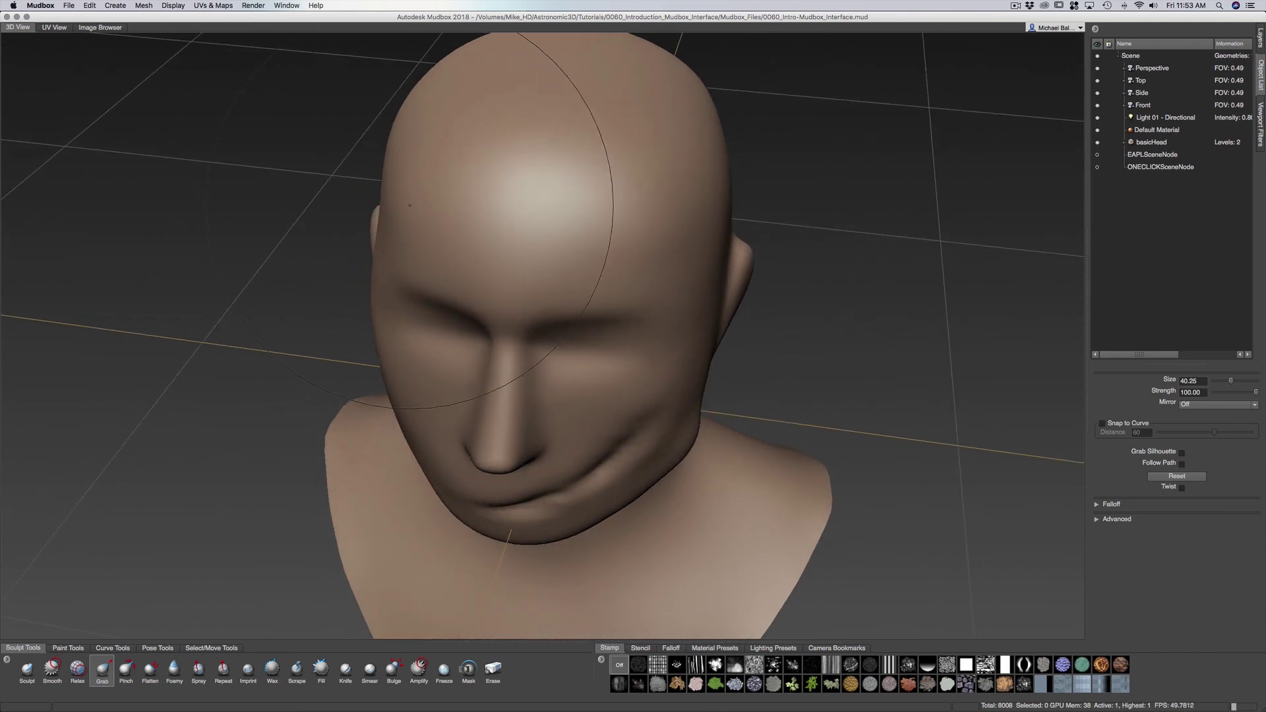
drag(402, 284, 394, 283)
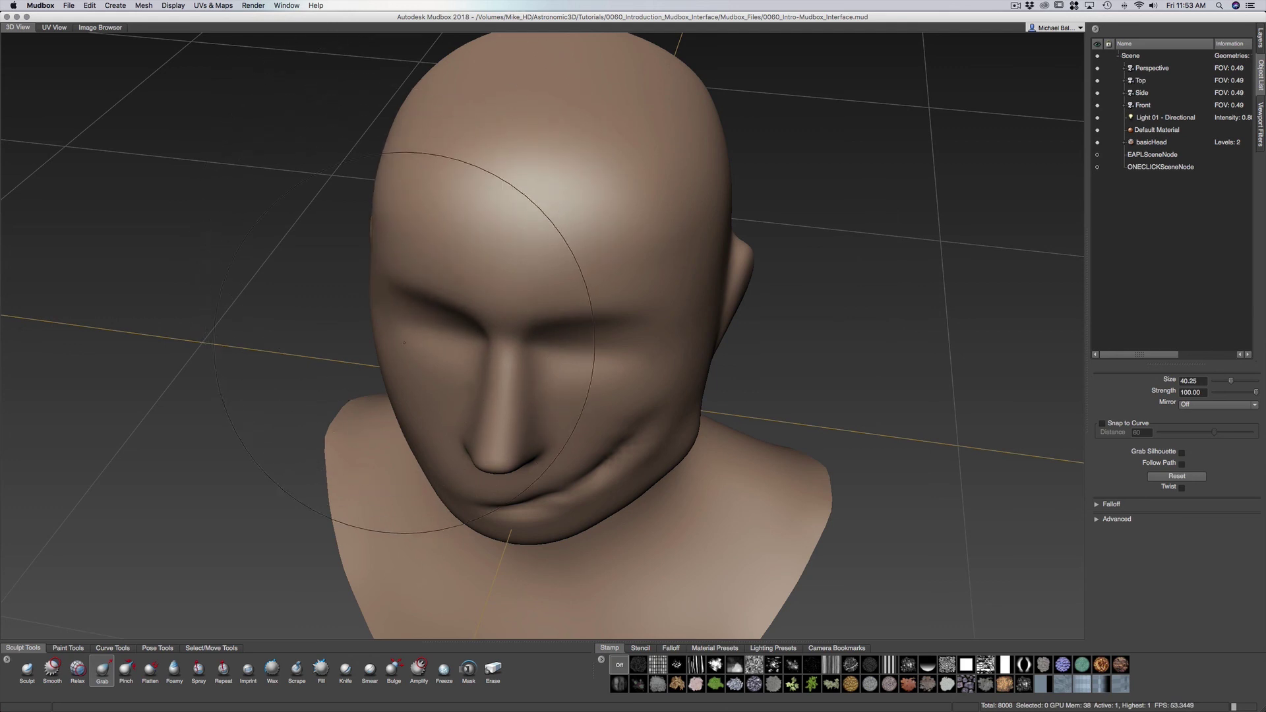
alt+drag(517, 406, 508, 389)
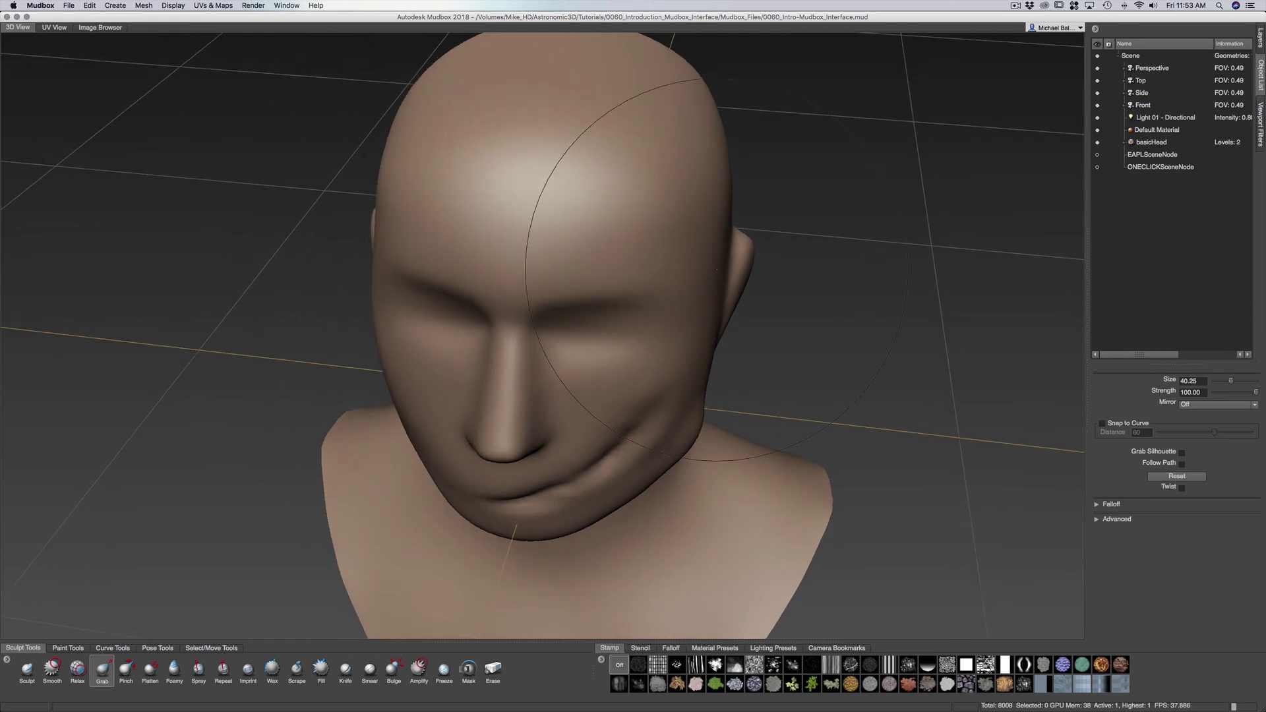
Examine the sculpted cheek from several angles, review the mesh commands for changing subdivision levels, and show the head at its highest level
mouse_move(636, 310)
alt+mouse_down()
mouse_move(607, 343)
mouse_move(637, 340)
alt+mouse_up()
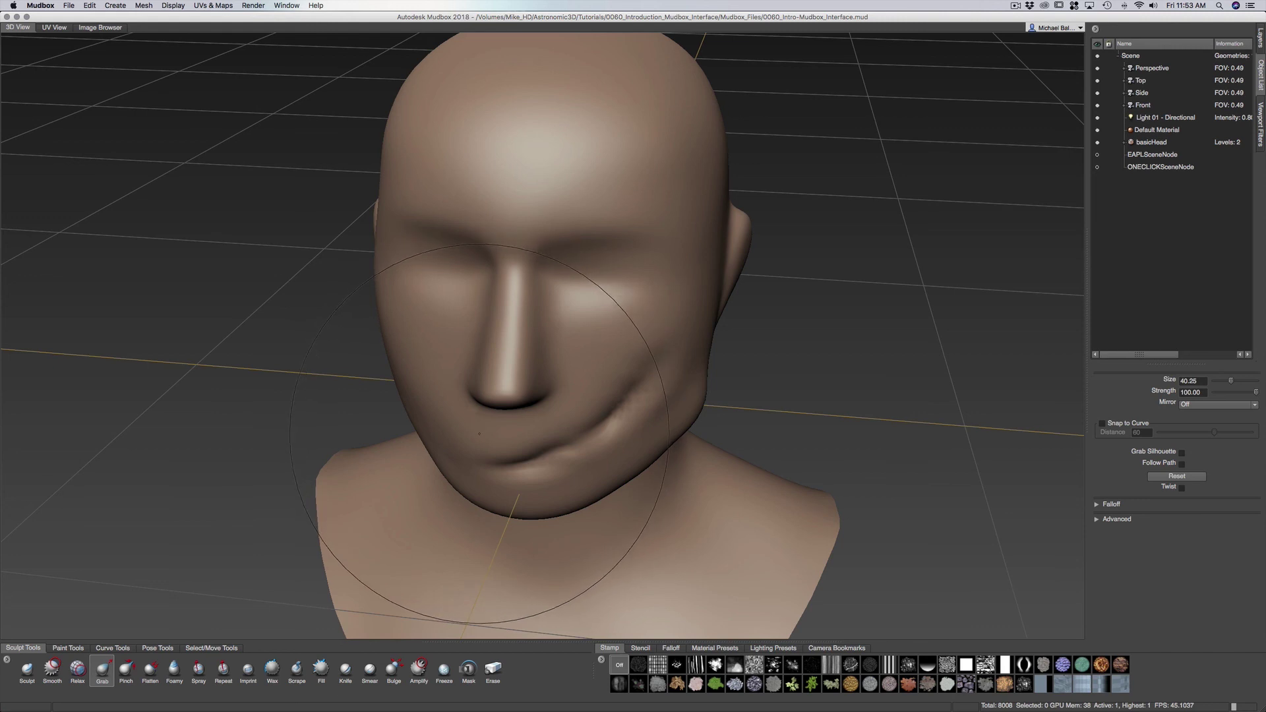
alt+drag(577, 339, 472, 415)
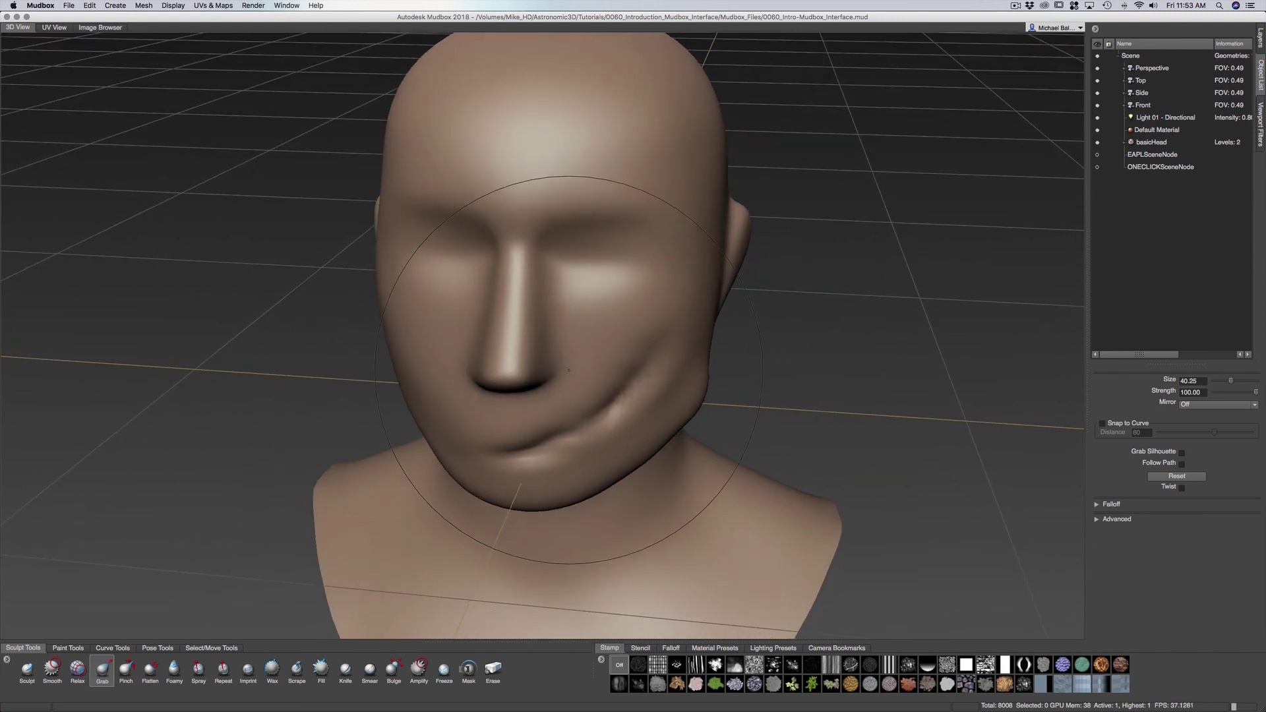
alt+drag(462, 425, 580, 369)
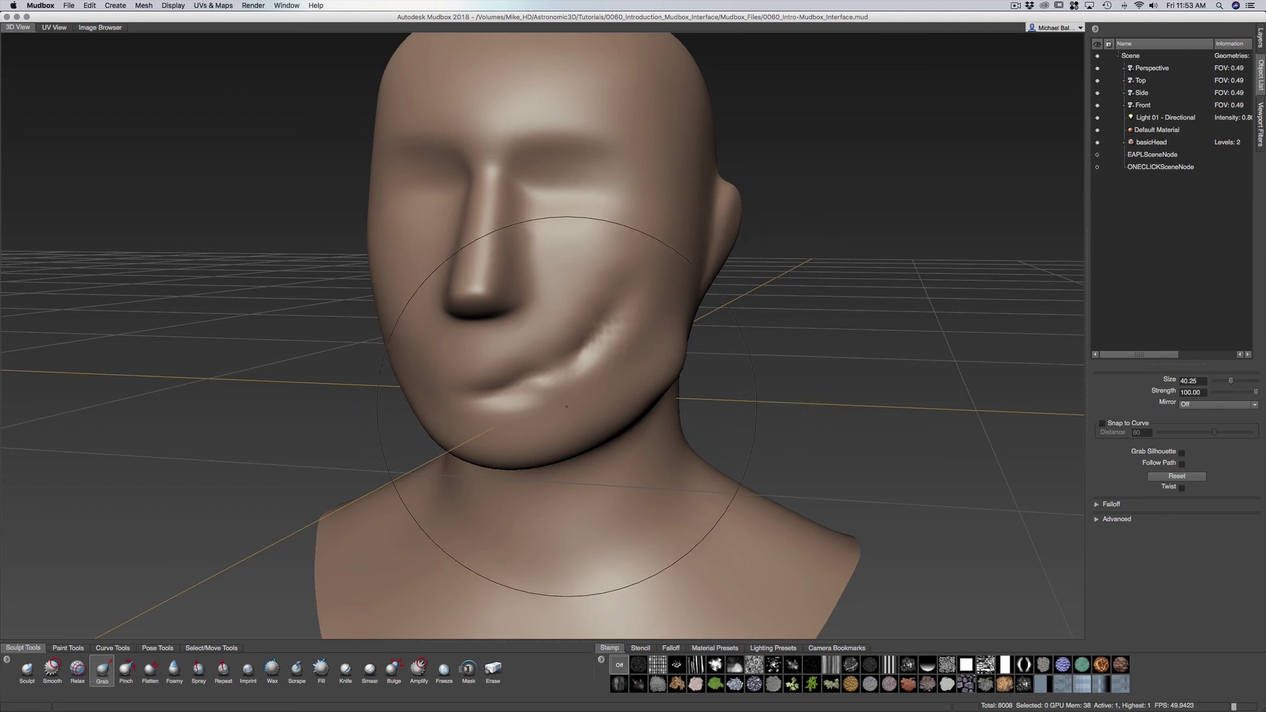
alt+drag(557, 399, 597, 369)
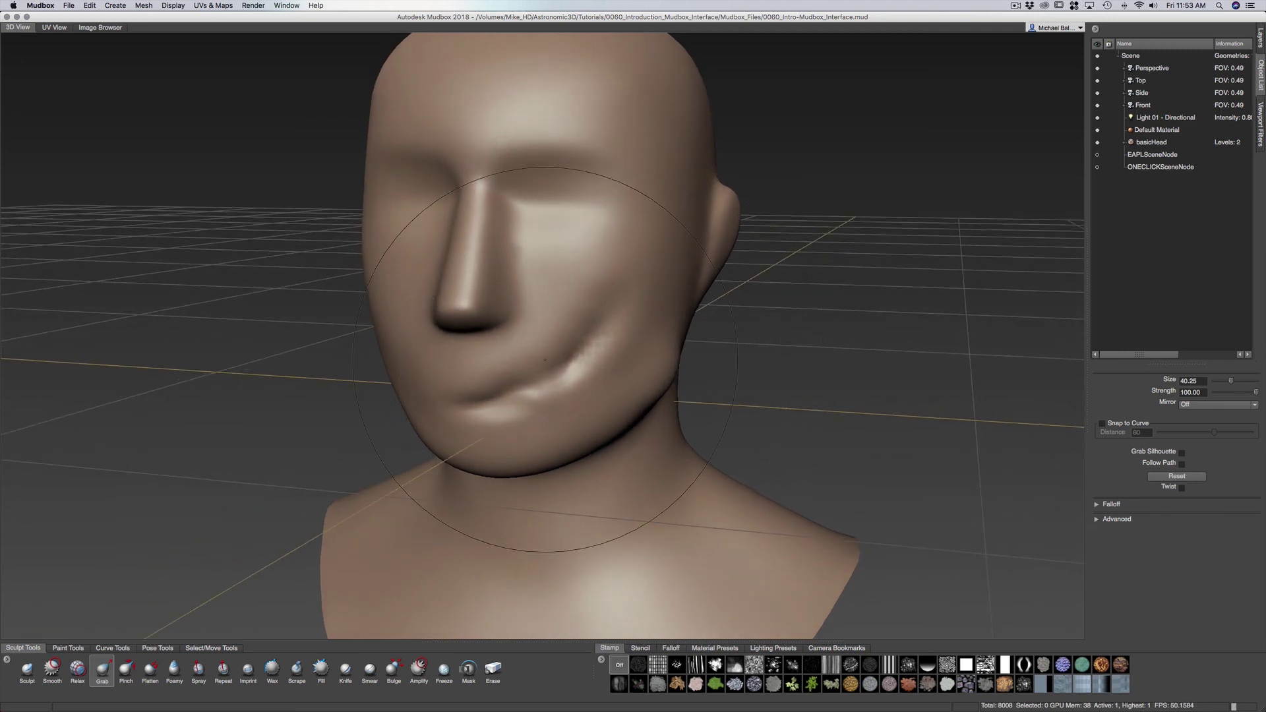
click(211, 5)
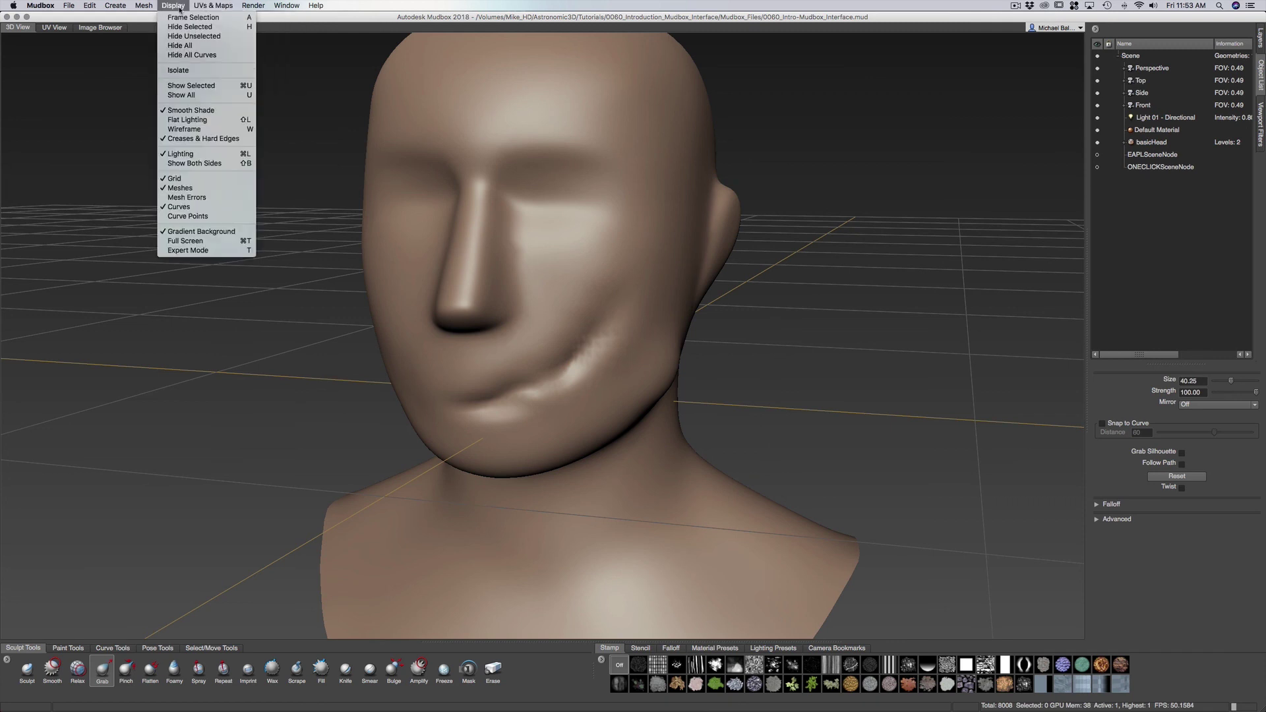
mouse_move(149, 6)
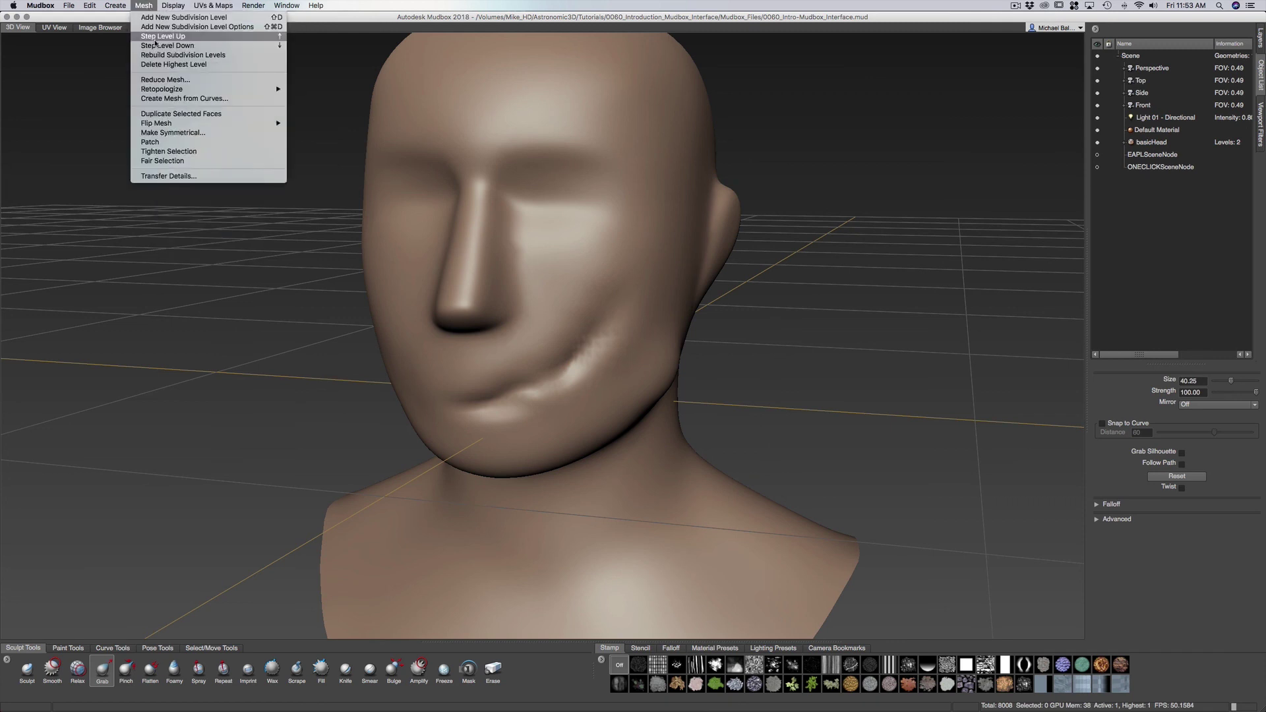
click(151, 5)
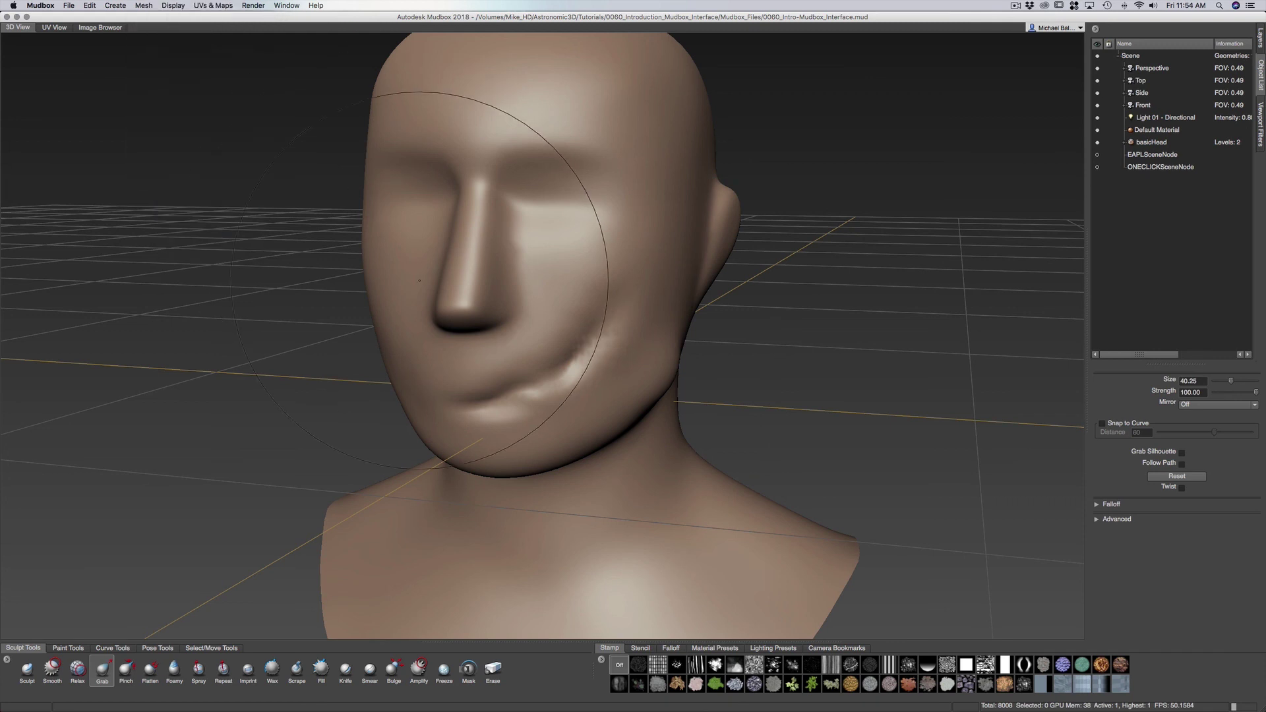
key(shift+d)
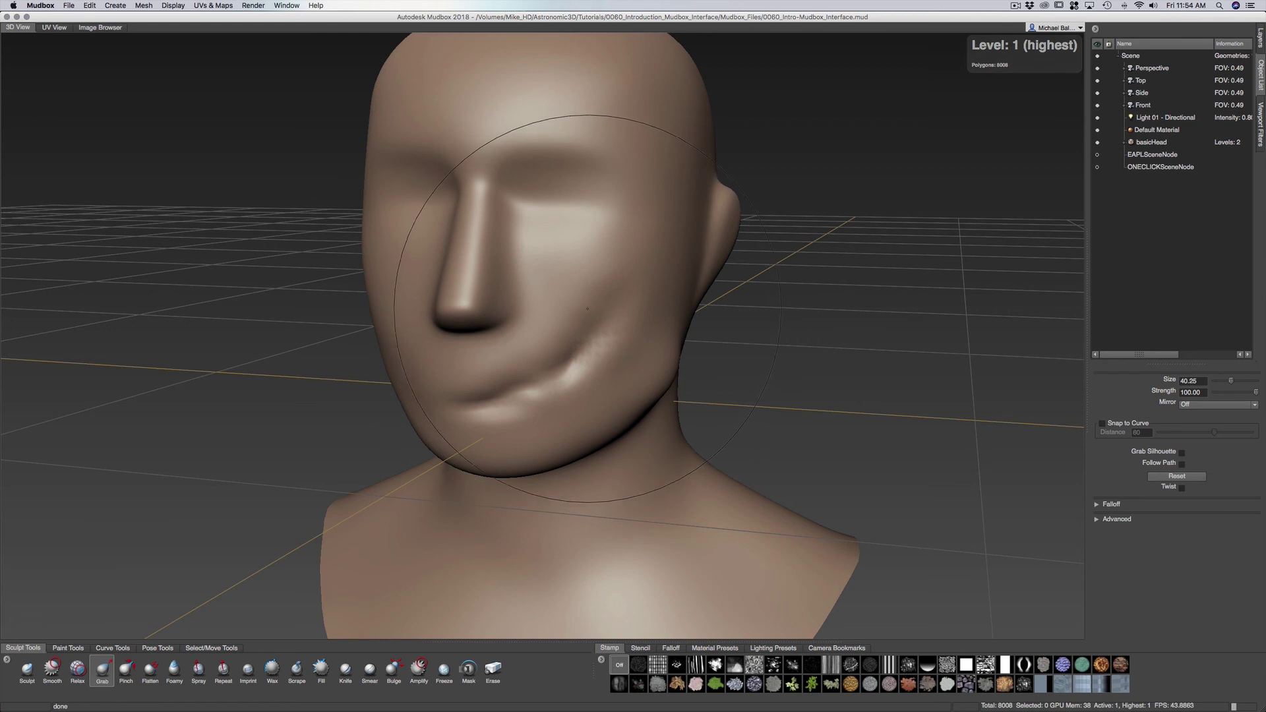
Pull the mouth crease down toward the chin with the Grab brush and step the head mesh to its highest subdivision level
alt+drag(538, 320, 613, 354)
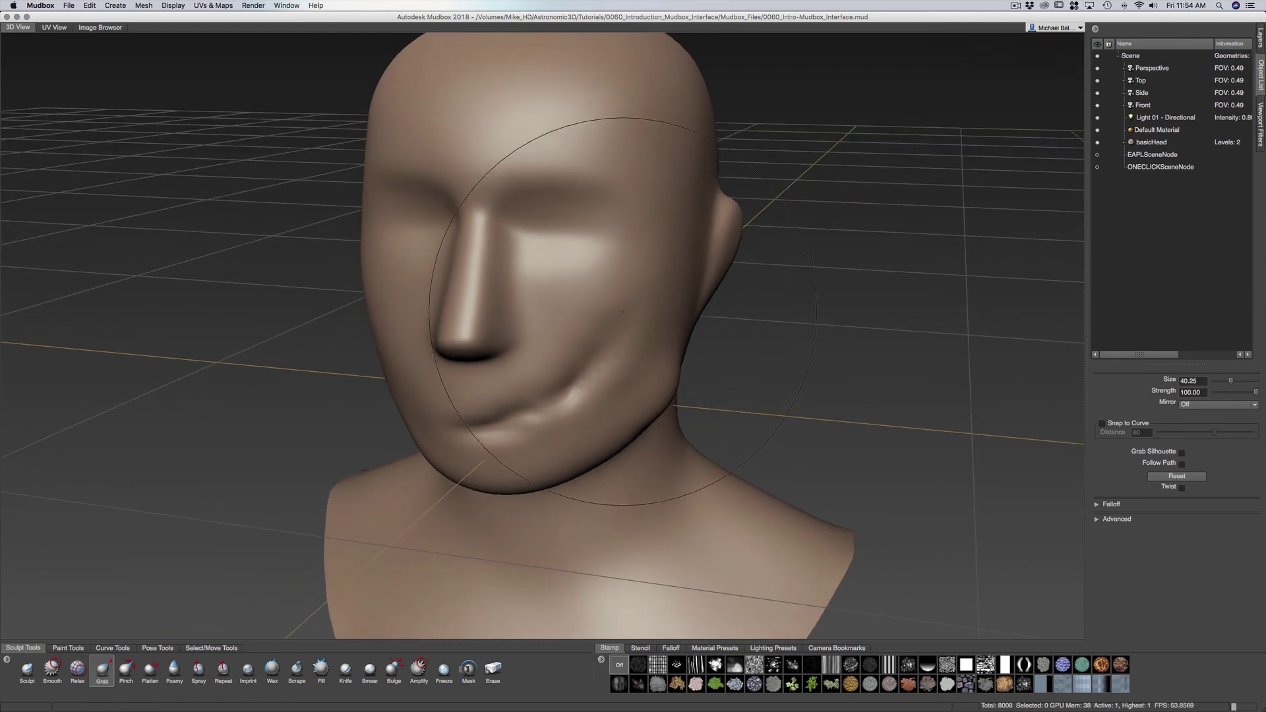
mouse_move(610, 387)
mouse_down()
mouse_move(605, 418)
mouse_move(612, 404)
mouse_move(529, 447)
mouse_up()
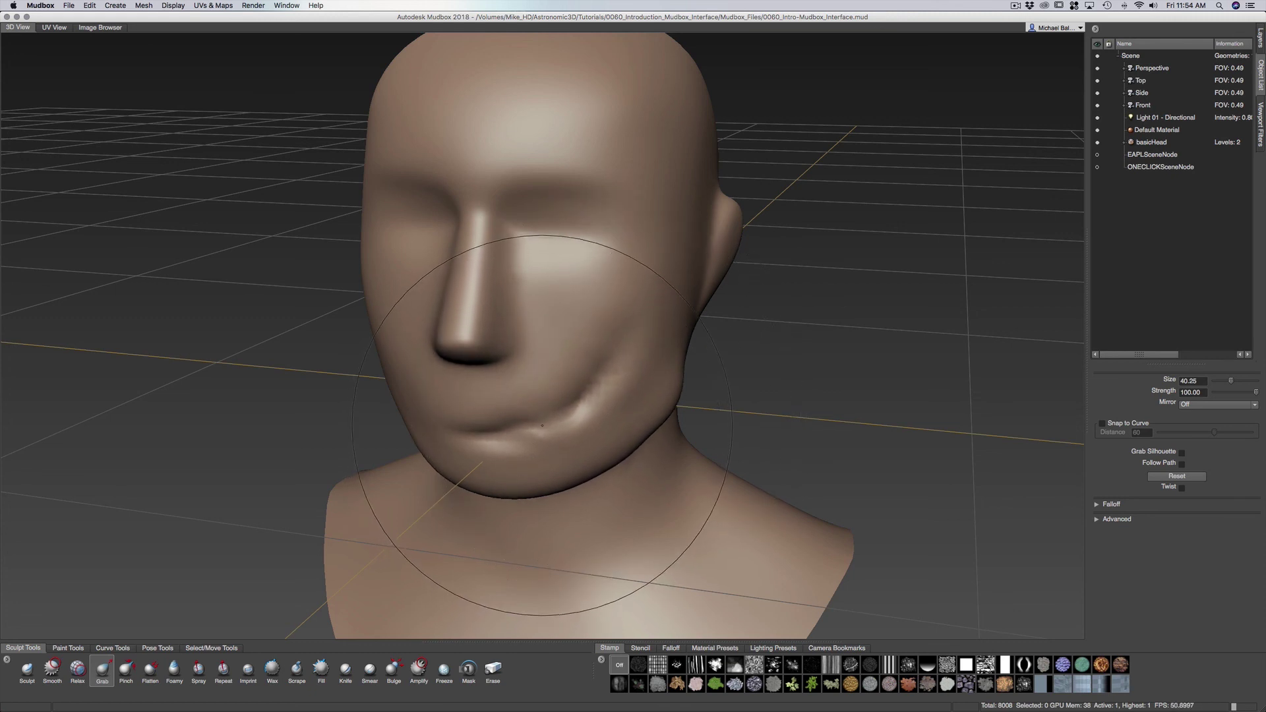
key(Page_Up)
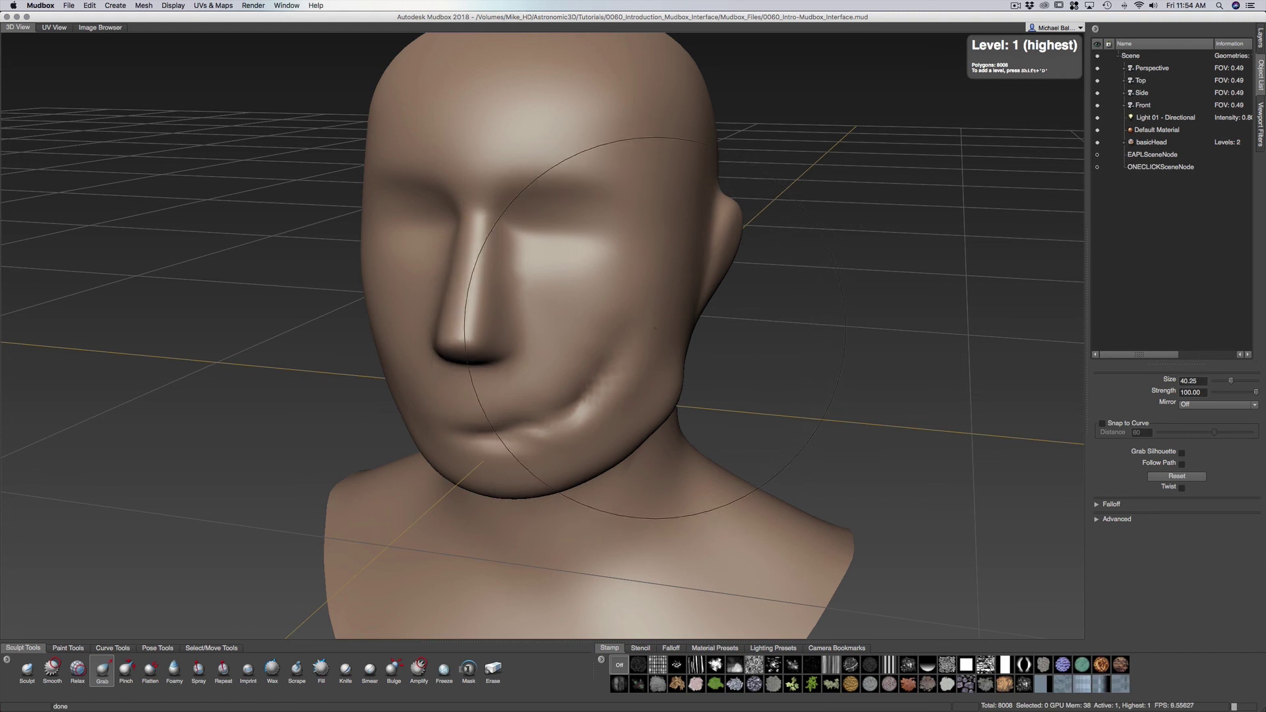
mouse_move(649, 336)
alt+mouse_down()
mouse_move(560, 383)
mouse_move(580, 397)
mouse_move(569, 414)
mouse_move(594, 410)
alt+mouse_up()
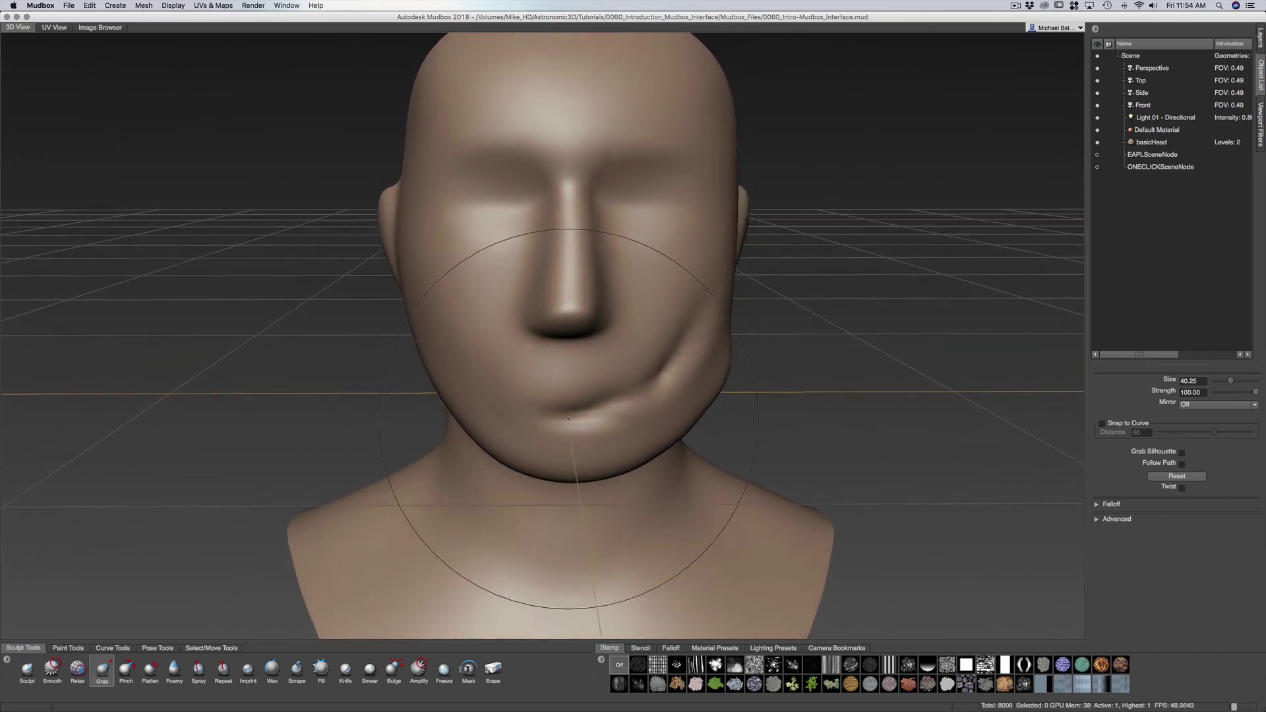